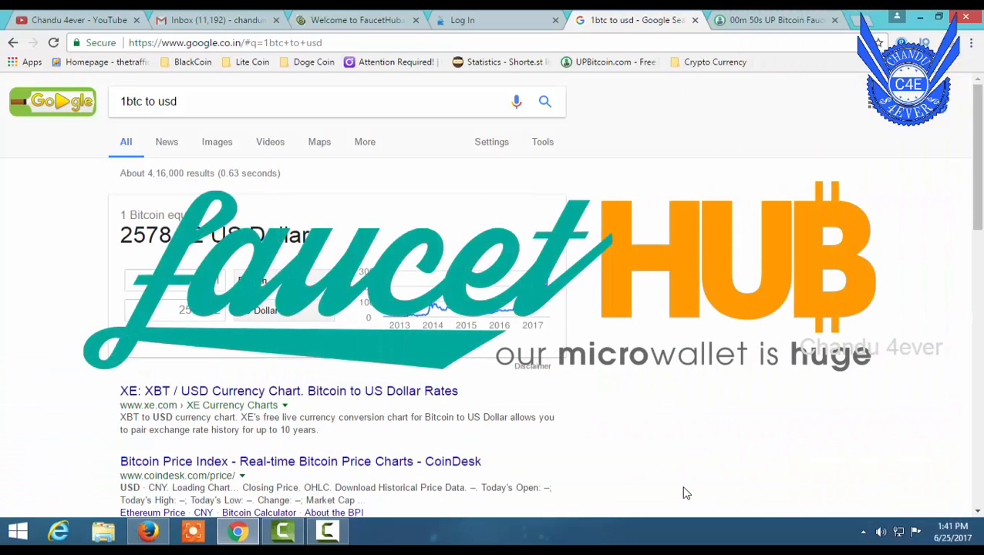
- Switch to the FaucetHub site and open its account signup page
{"action": "left_click", "coordinate": [771, 20]}
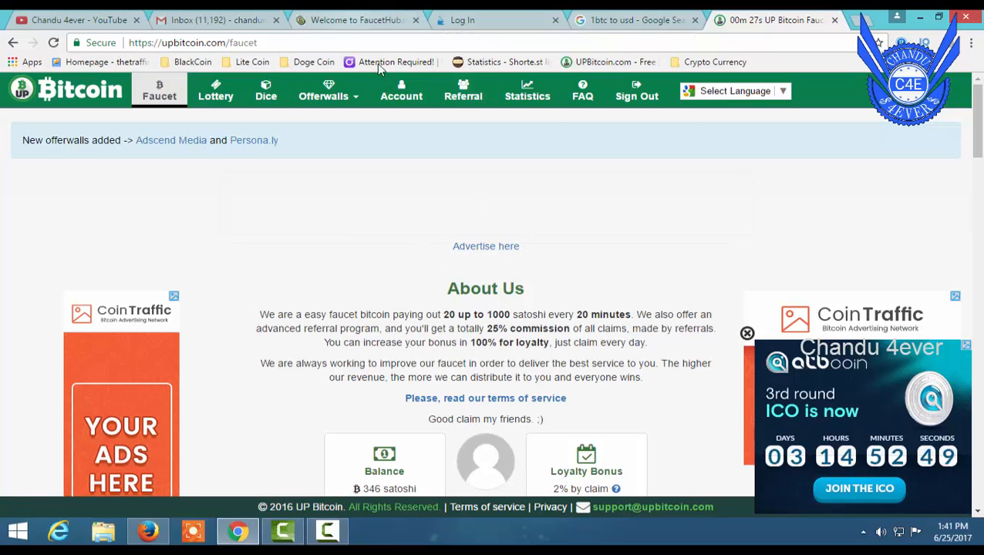
{"action": "left_click", "coordinate": [363, 20]}
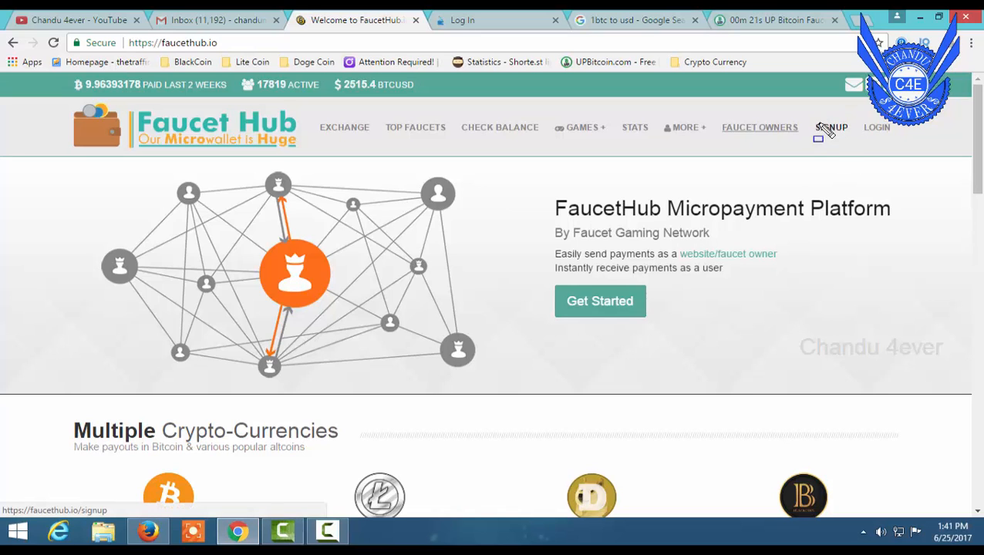
{"action": "left_click_drag", "start_coordinate": [807, 113], "coordinate": [859, 148]}
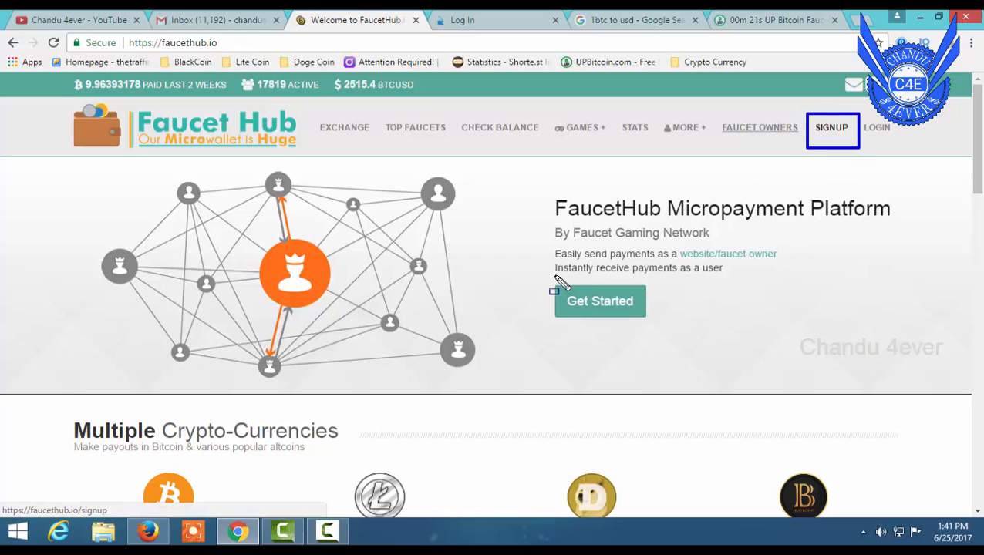
{"action": "left_click_drag", "start_coordinate": [547, 276], "coordinate": [696, 339]}
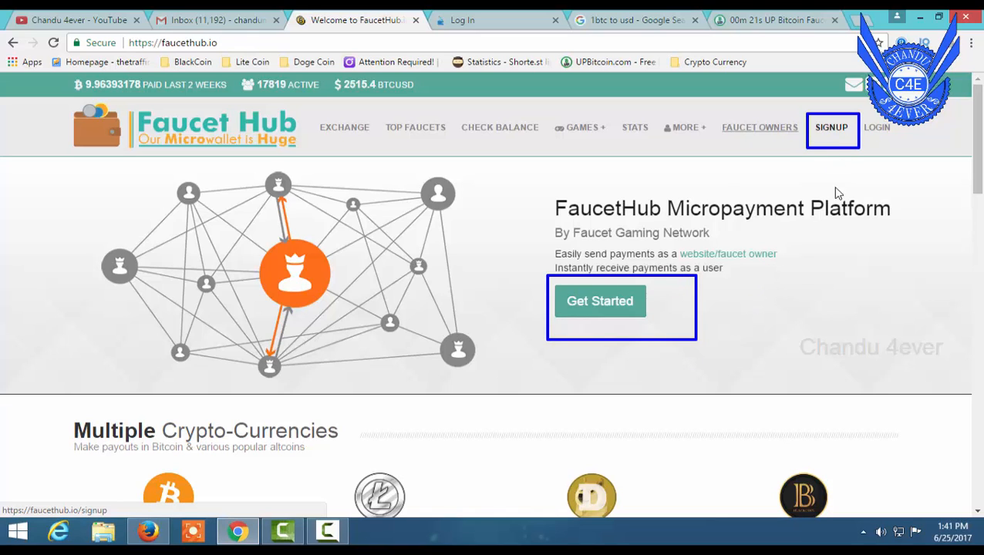
{"action": "left_click", "coordinate": [831, 127]}
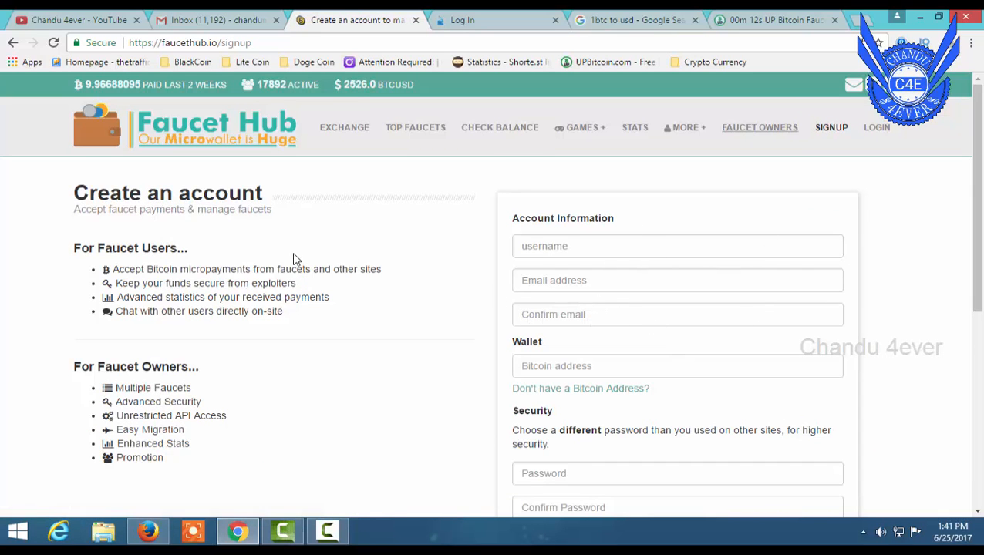
- Enter "chna" as the signup username and look over the email, wallet address, password, terms and captcha fields
{"action": "left_click", "coordinate": [623, 246]}
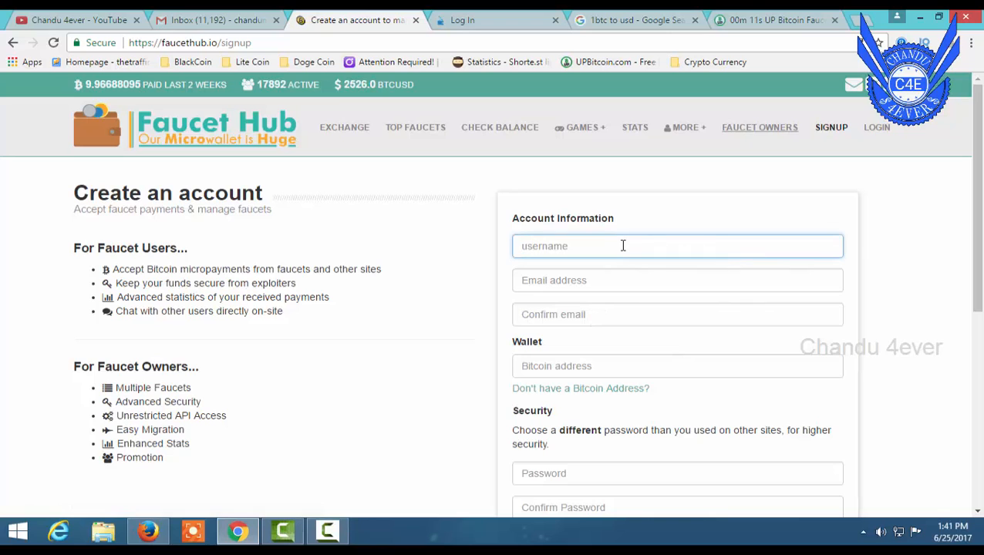
{"action": "type", "text": "chna"}
{"action": "left_click", "coordinate": [553, 282]}
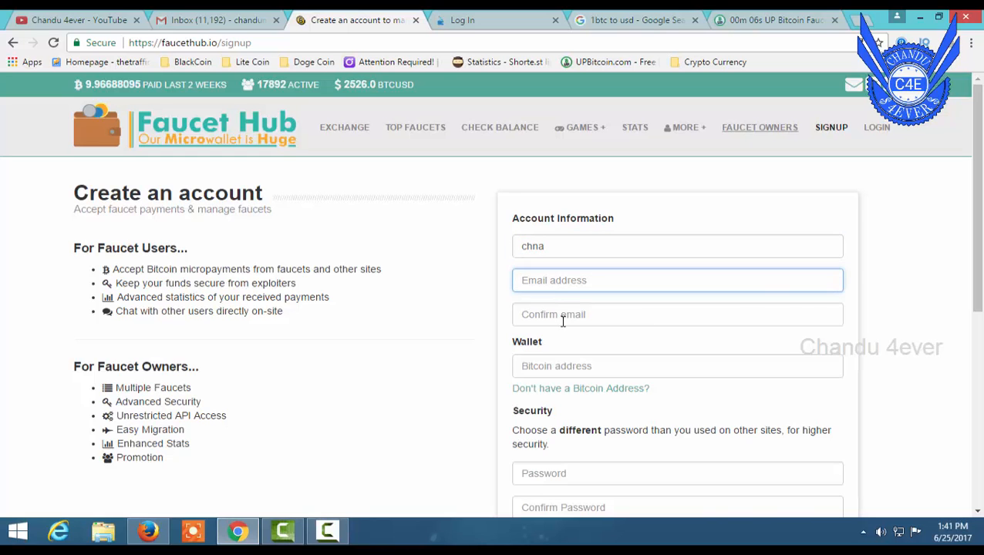
{"action": "left_click", "coordinate": [562, 320]}
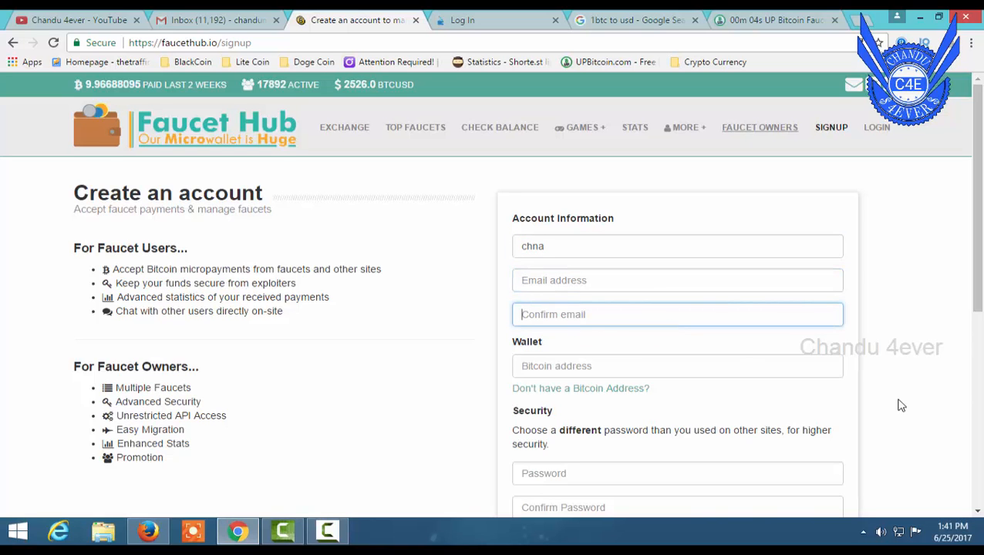
{"action": "scroll", "coordinate": [707, 298], "scroll_direction": "down", "scroll_amount": 1}
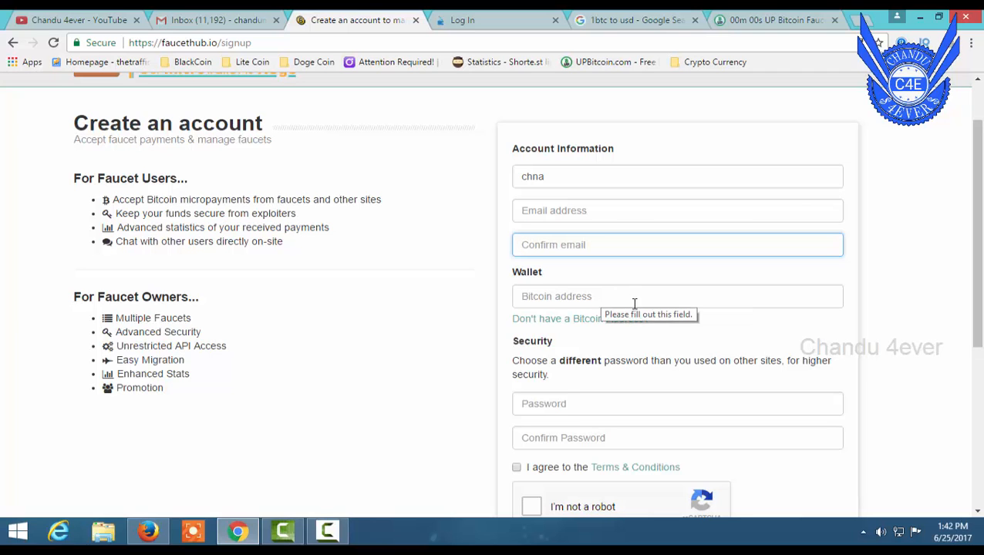
{"action": "scroll", "coordinate": [683, 382], "scroll_direction": "down", "scroll_amount": 1}
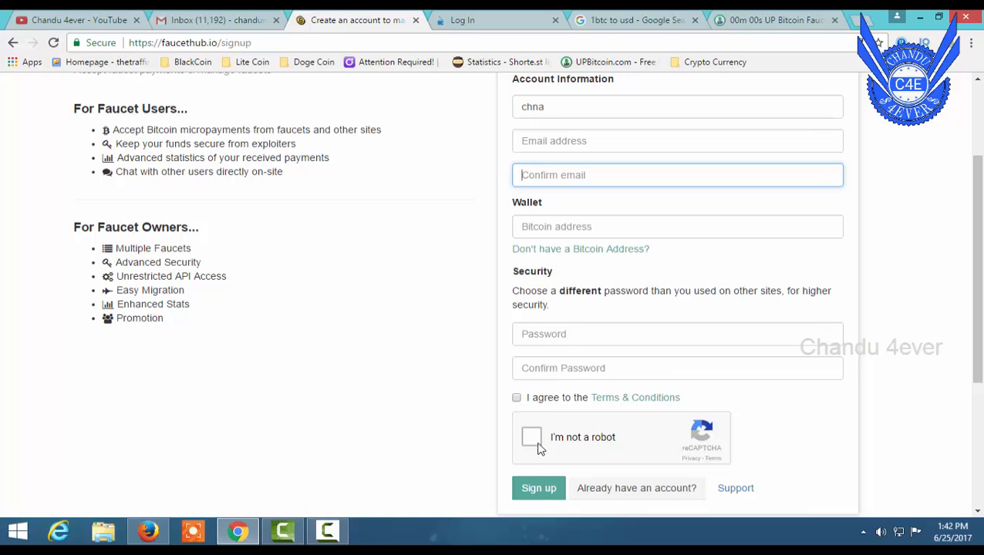
{"action": "scroll", "coordinate": [593, 450], "scroll_direction": "up", "scroll_amount": 2}
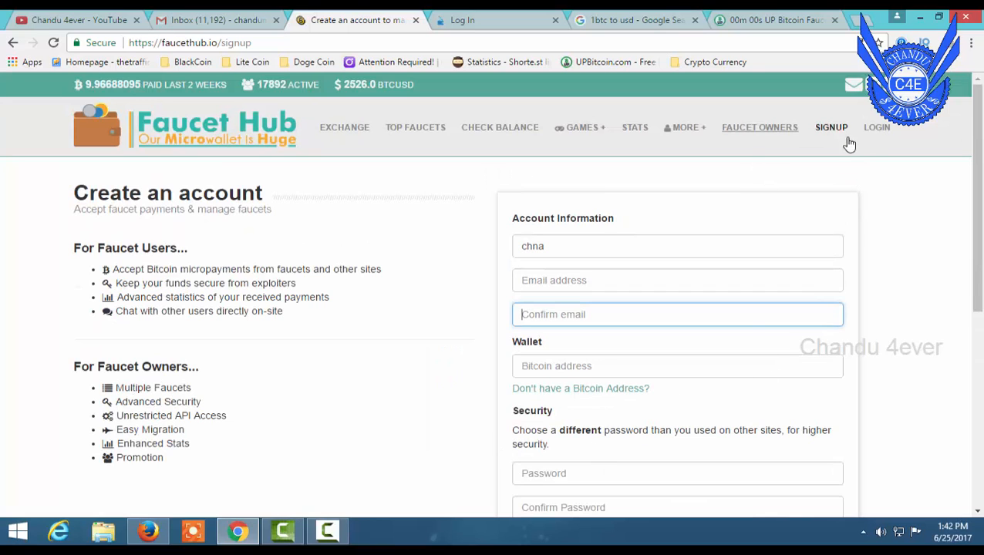
- Log in to the existing FaucetHub account with the prefilled credentials, solve the shorts image captcha, and dismiss the welcome notification
{"action": "left_click", "coordinate": [883, 127]}
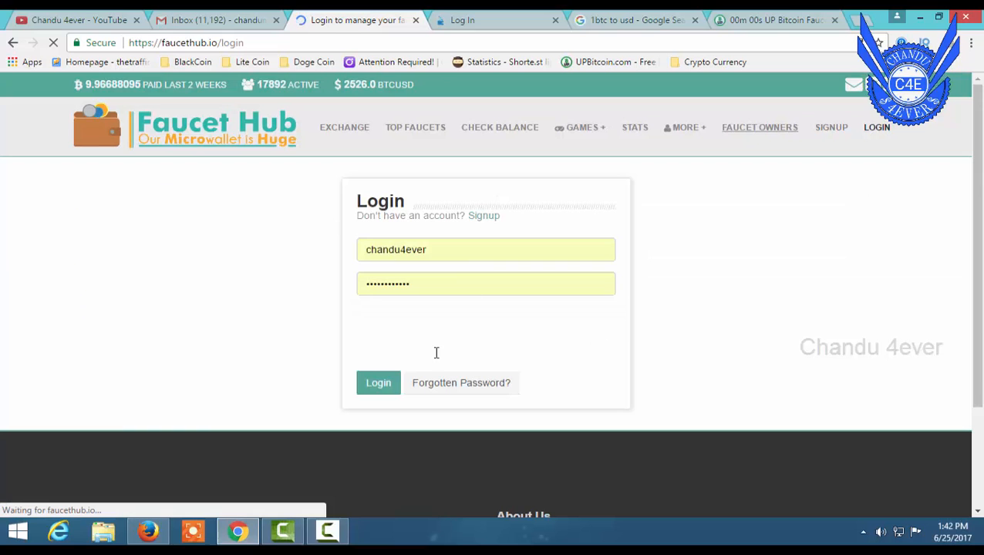
{"action": "left_click", "coordinate": [378, 333]}
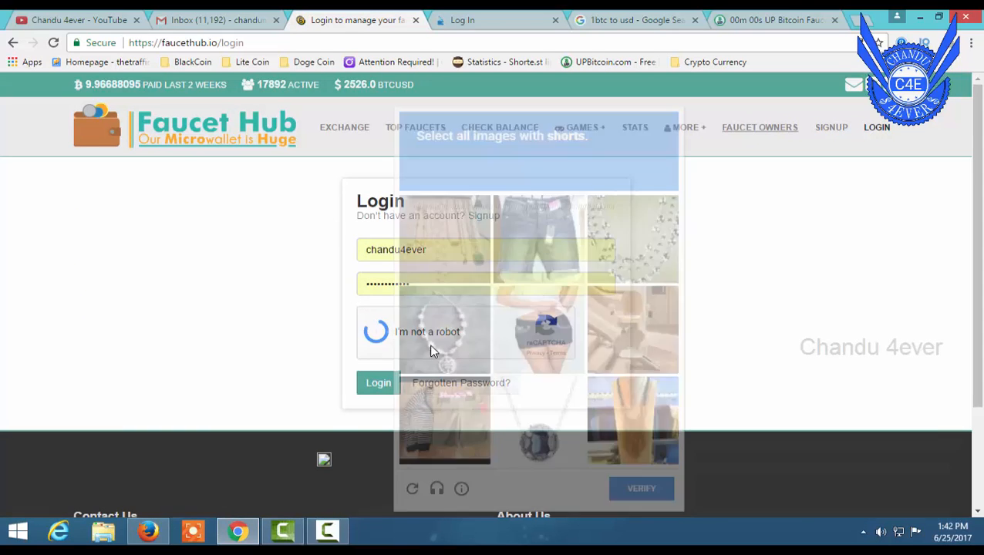
{"action": "left_click", "coordinate": [522, 330]}
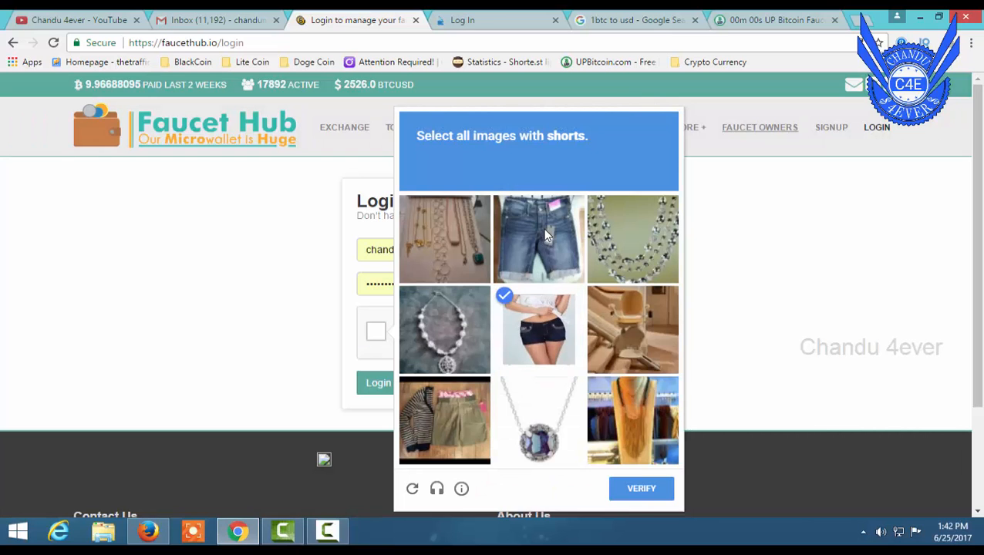
{"action": "left_click", "coordinate": [546, 236]}
{"action": "left_click", "coordinate": [641, 488]}
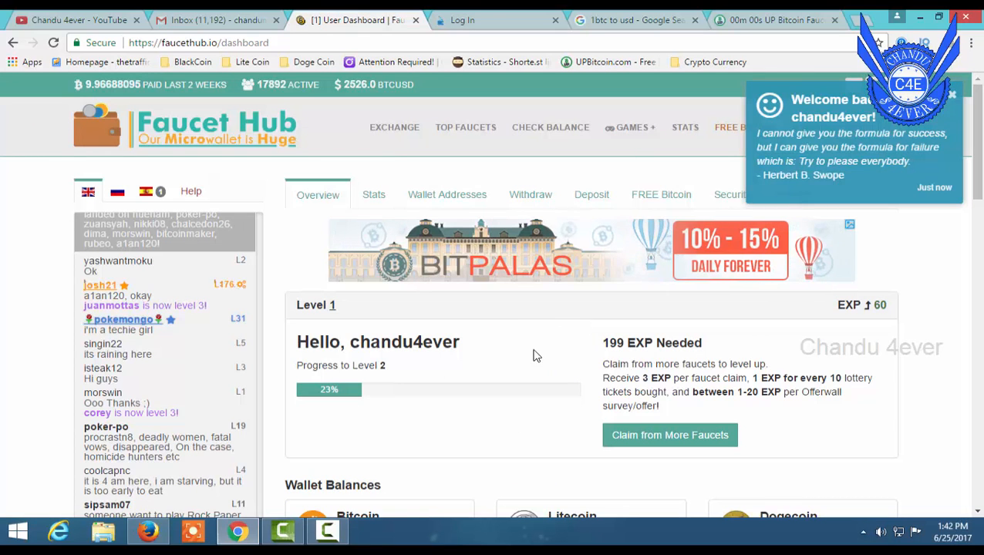
{"action": "left_click", "coordinate": [954, 99]}
- Examine the dashboard's wallet balances for Bitcoin, Litecoin, Dogecoin, Blackcoin, Dash, Peercoin and Primecoin
{"action": "scroll", "coordinate": [463, 362], "scroll_direction": "down", "scroll_amount": 2}
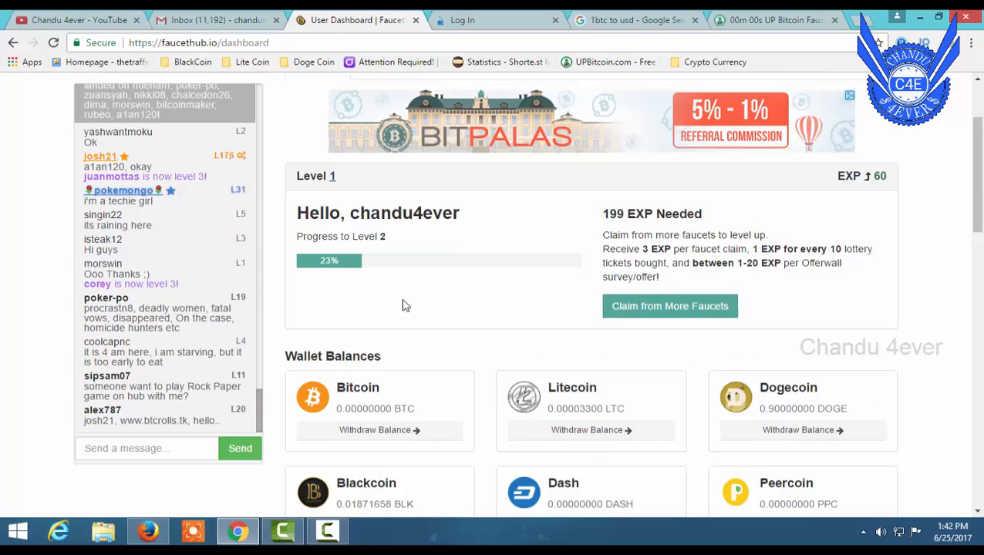
{"action": "scroll", "coordinate": [624, 312], "scroll_direction": "up", "scroll_amount": 2}
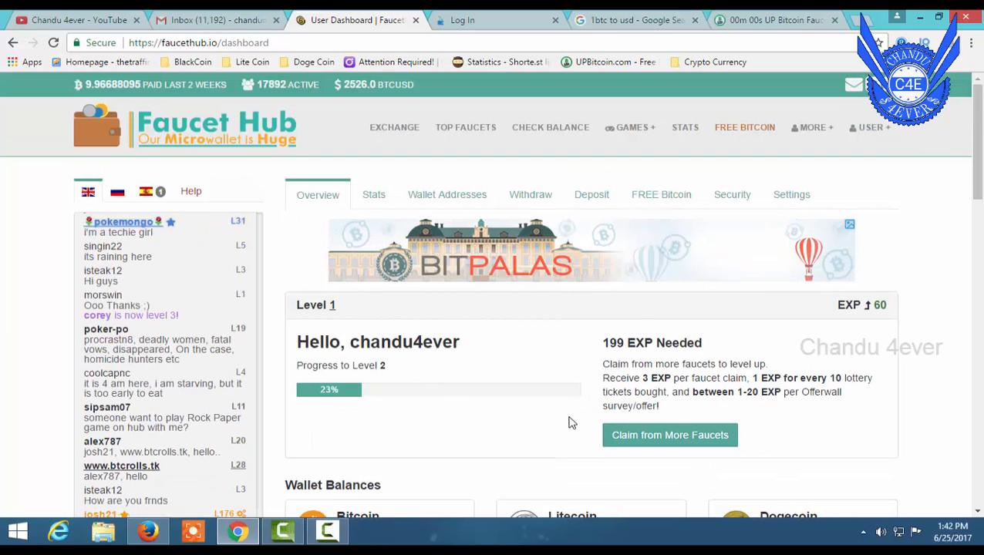
{"action": "scroll", "coordinate": [521, 426], "scroll_direction": "down", "scroll_amount": 1}
{"action": "scroll", "coordinate": [463, 370], "scroll_direction": "down", "scroll_amount": 2}
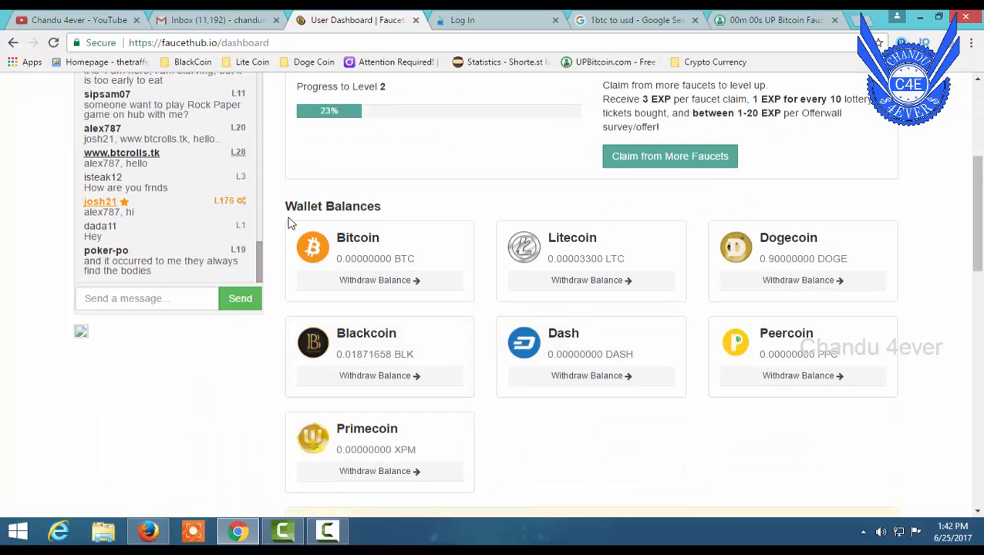
{"action": "mouse_move", "coordinate": [284, 211]}
{"action": "left_mouse_down"}
{"action": "mouse_move", "coordinate": [435, 297]}
{"action": "mouse_move", "coordinate": [475, 305]}
{"action": "left_mouse_up"}
{"action": "mouse_move", "coordinate": [495, 207]}
{"action": "left_mouse_down"}
{"action": "mouse_move", "coordinate": [546, 259]}
{"action": "mouse_move", "coordinate": [645, 291]}
{"action": "left_mouse_up"}
{"action": "left_click_drag", "start_coordinate": [706, 206], "coordinate": [894, 276]}
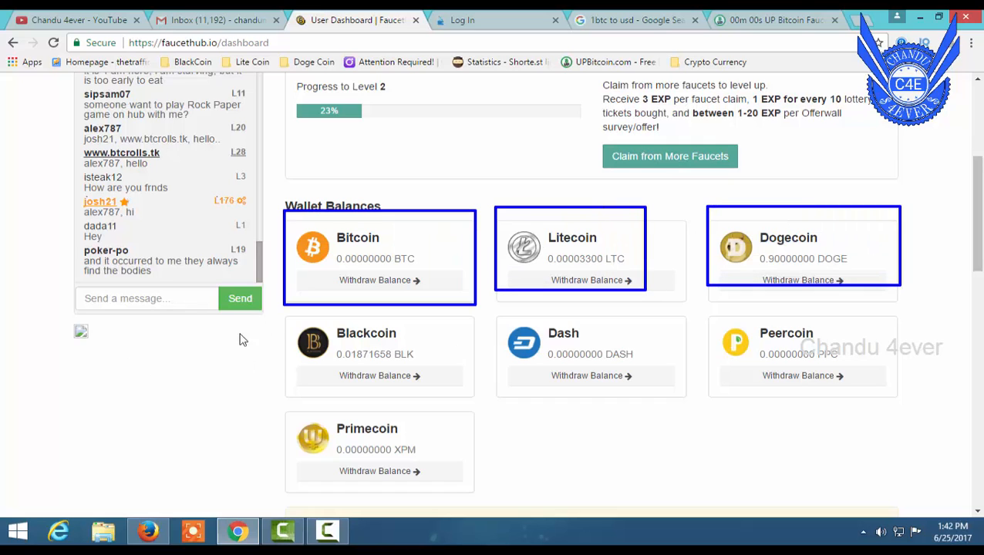
{"action": "left_click_drag", "start_coordinate": [403, 383], "coordinate": [443, 405]}
{"action": "left_click_drag", "start_coordinate": [499, 312], "coordinate": [727, 391]}
{"action": "left_click_drag", "start_coordinate": [764, 314], "coordinate": [884, 396]}
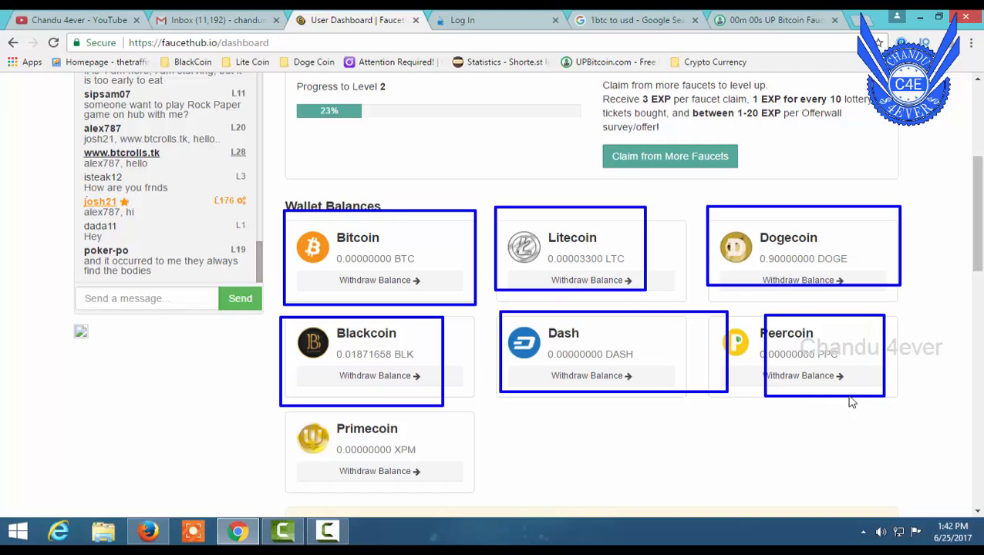
{"action": "left_click_drag", "start_coordinate": [269, 408], "coordinate": [442, 473]}
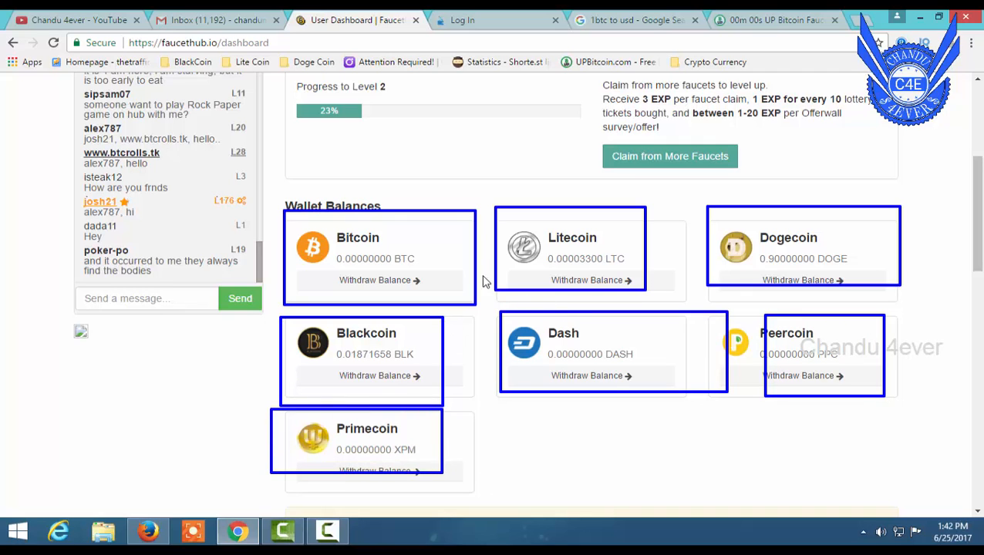
{"action": "key", "text": "Escape"}
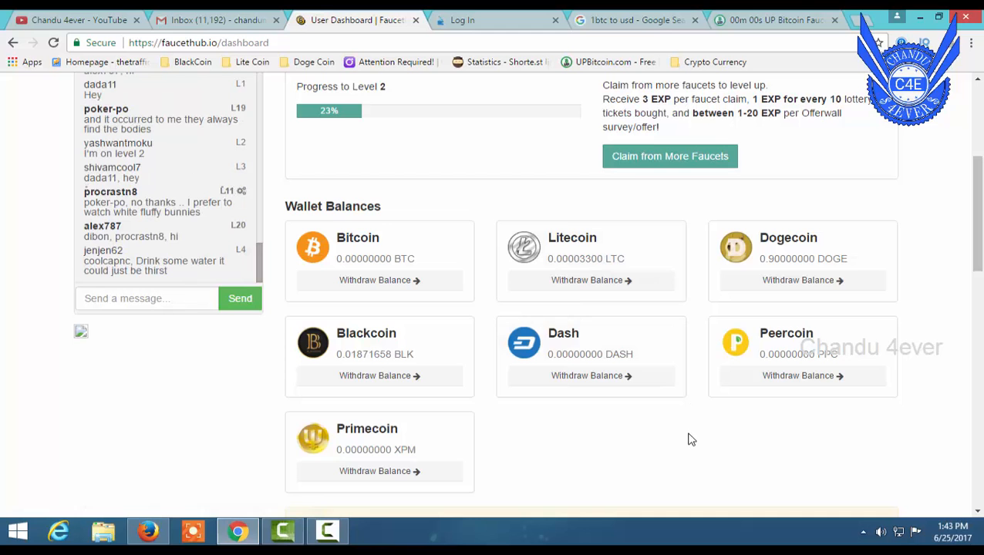
{"action": "scroll", "coordinate": [685, 440], "scroll_direction": "up", "scroll_amount": 3}
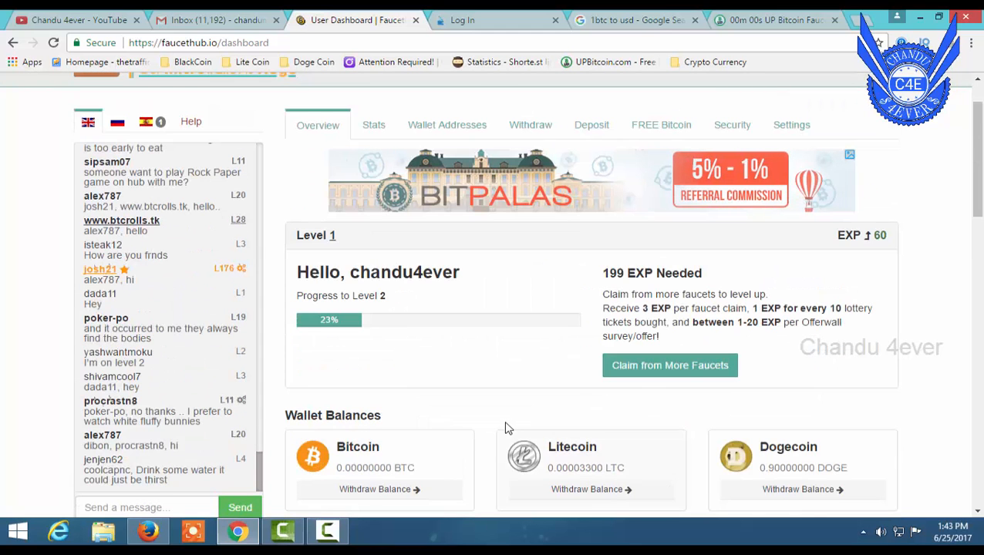
{"action": "scroll", "coordinate": [551, 247], "scroll_direction": "up", "scroll_amount": 1}
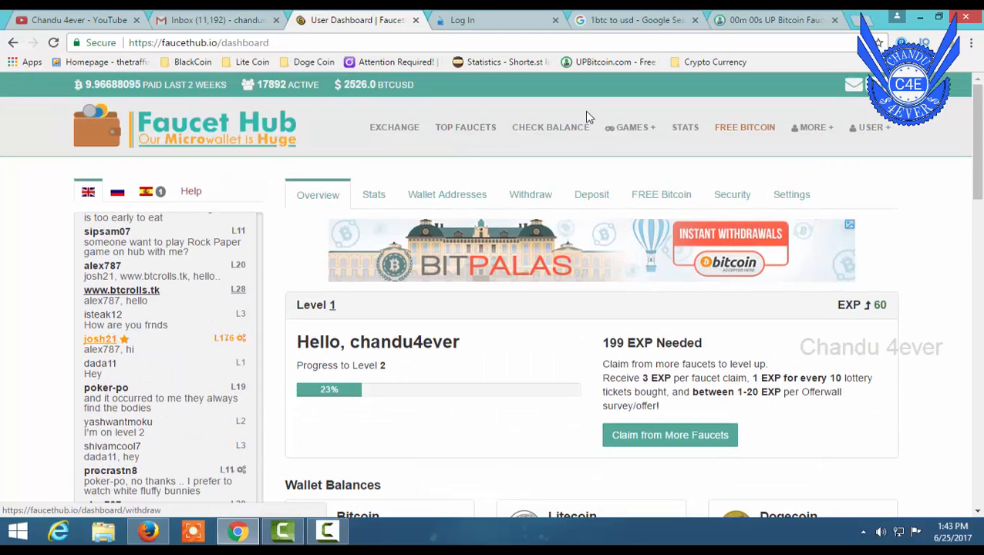
- Open the account page on UPBitcoin, close the pop-up ad page, and view the registered Bitcoin address
{"action": "left_click", "coordinate": [777, 20]}
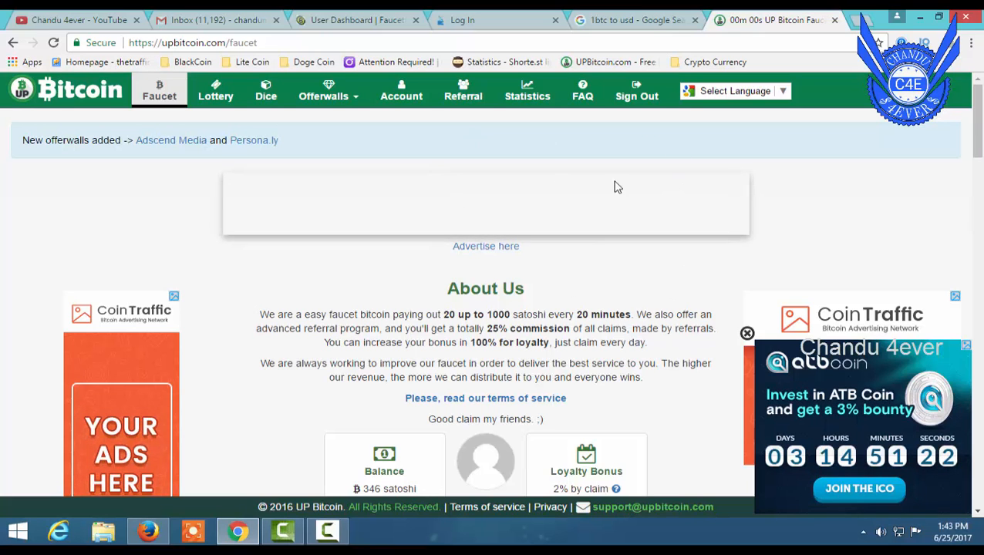
{"action": "left_click", "coordinate": [411, 96]}
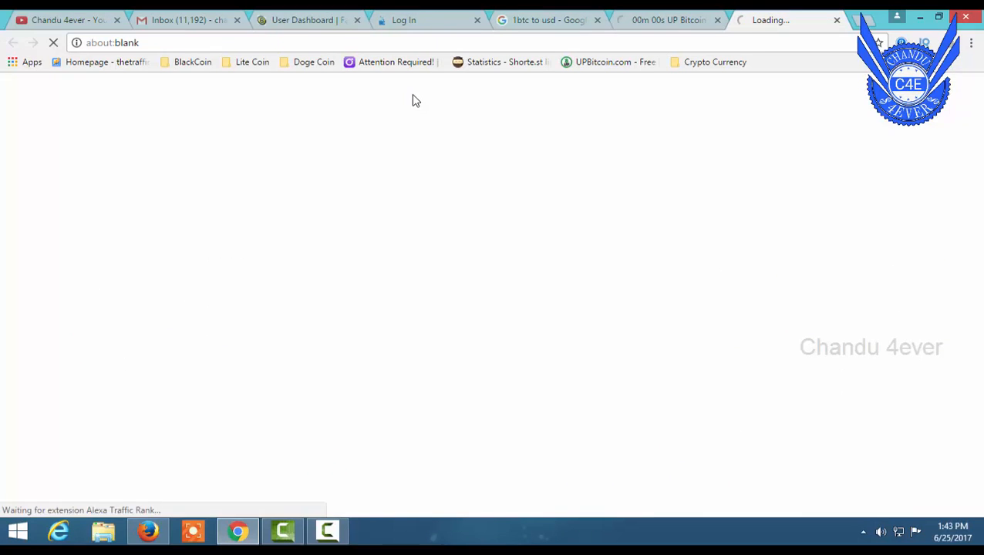
{"action": "left_click", "coordinate": [835, 21]}
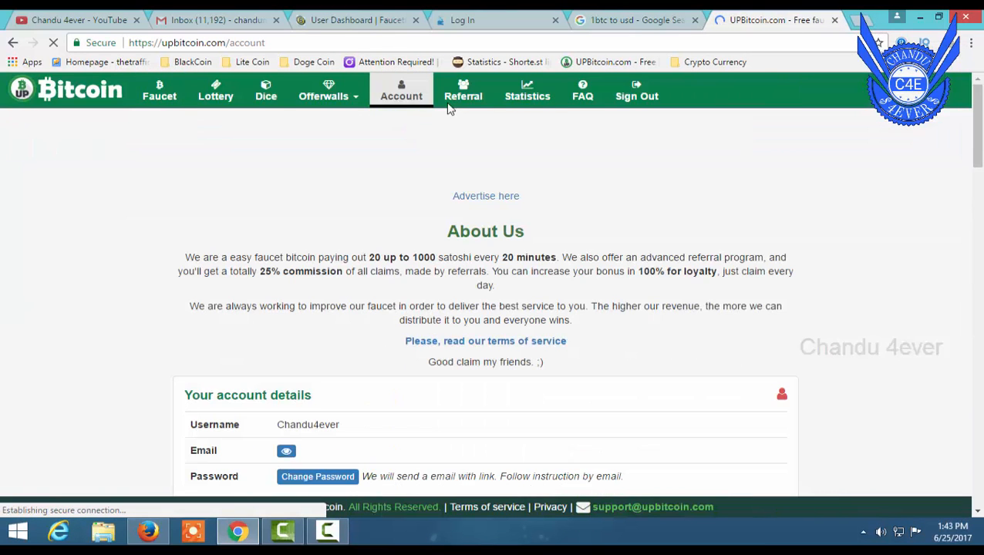
{"action": "scroll", "coordinate": [613, 359], "scroll_direction": "down", "scroll_amount": 1}
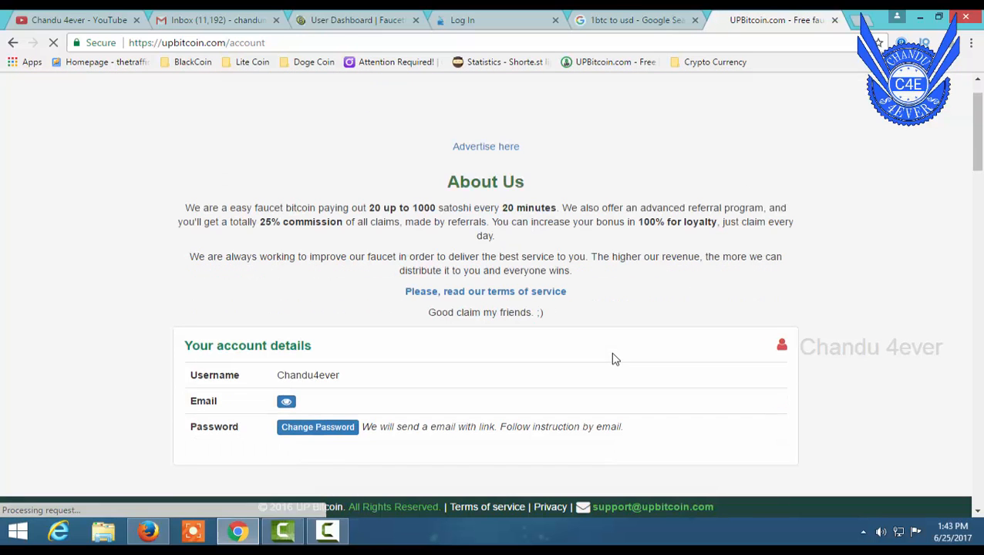
{"action": "scroll", "coordinate": [607, 169], "scroll_direction": "down", "scroll_amount": 4}
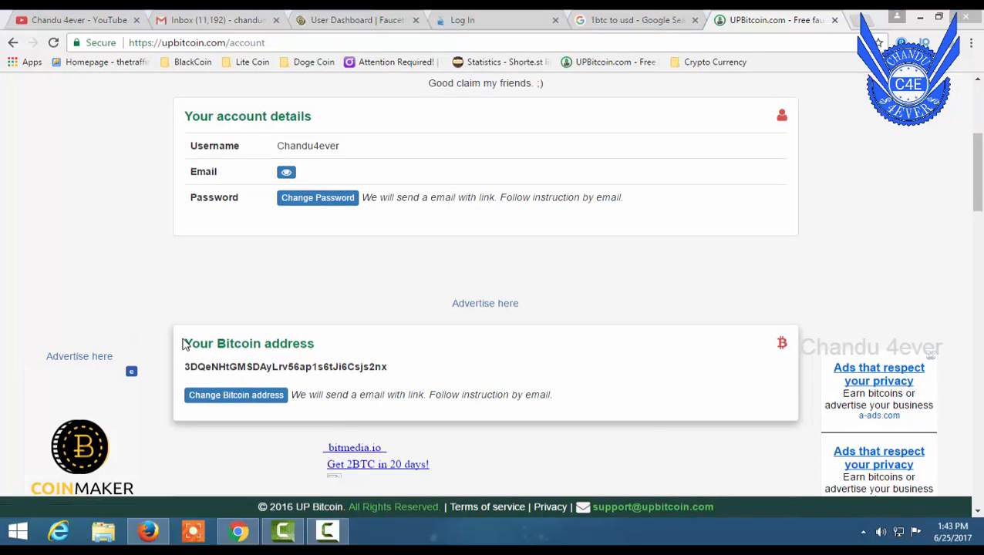
{"action": "left_click_drag", "start_coordinate": [249, 384], "coordinate": [464, 388]}
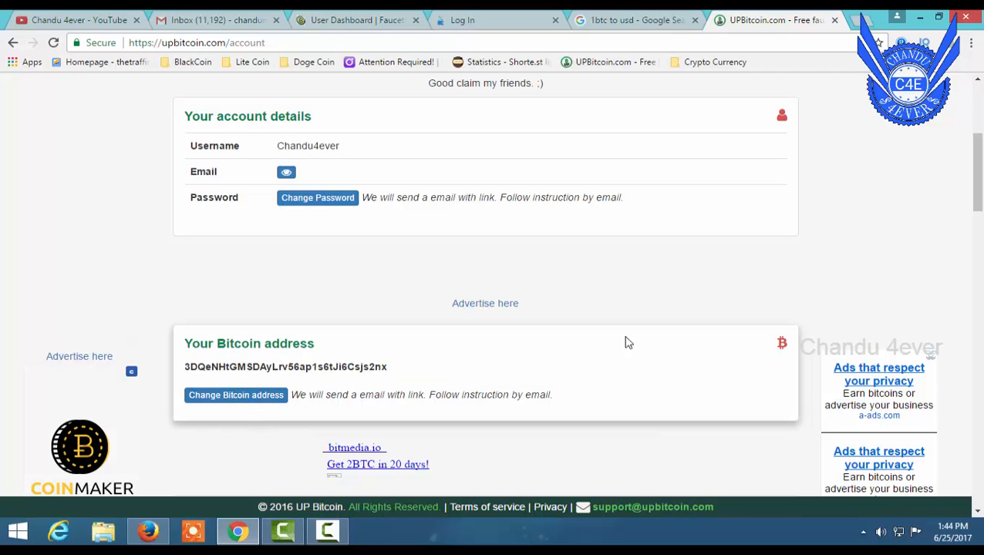
- Open the Wallet Addresses page on FaucetHub and review the linked Bitcoin and Litecoin addresses and the form for linking a new address
{"action": "left_click", "coordinate": [371, 15]}
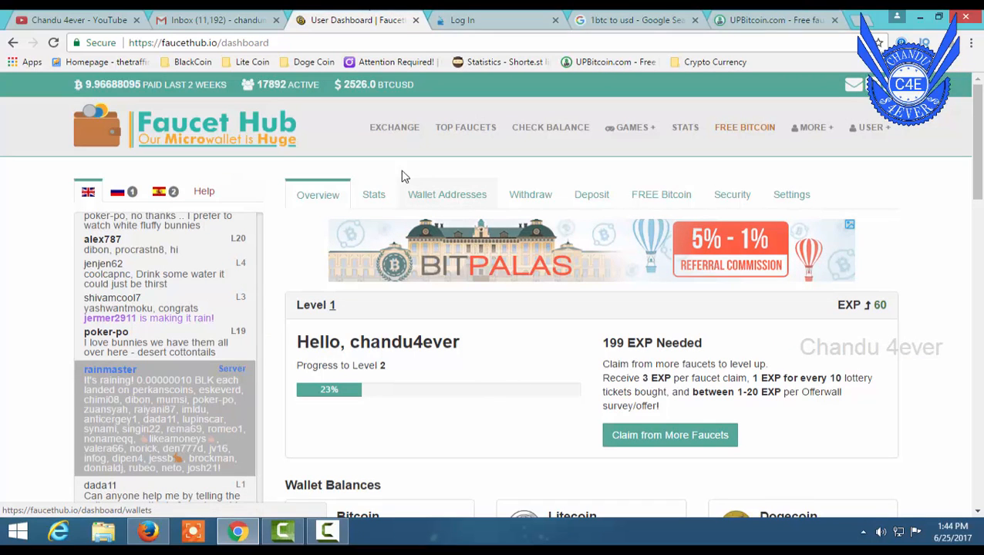
{"action": "left_click", "coordinate": [454, 196]}
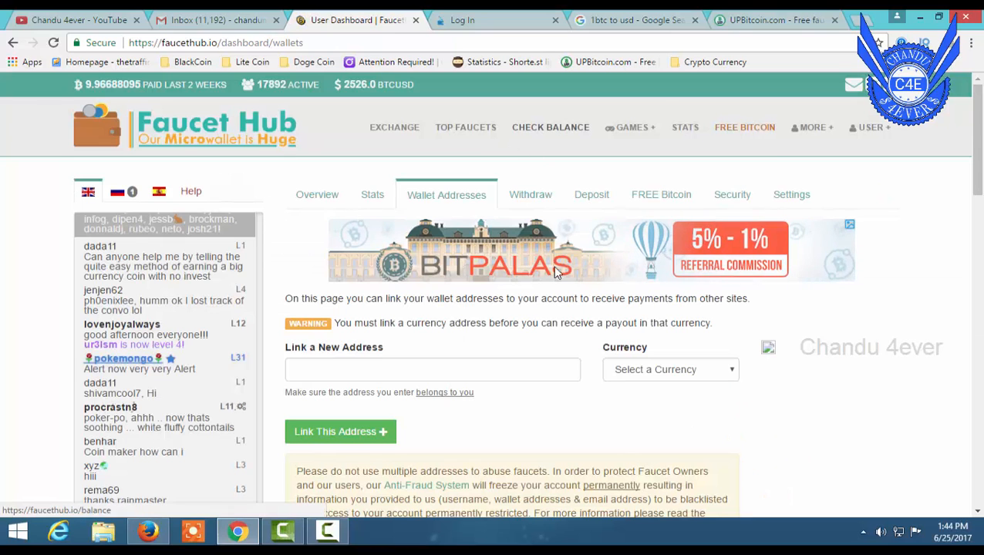
{"action": "scroll", "coordinate": [803, 391], "scroll_direction": "down", "scroll_amount": 2}
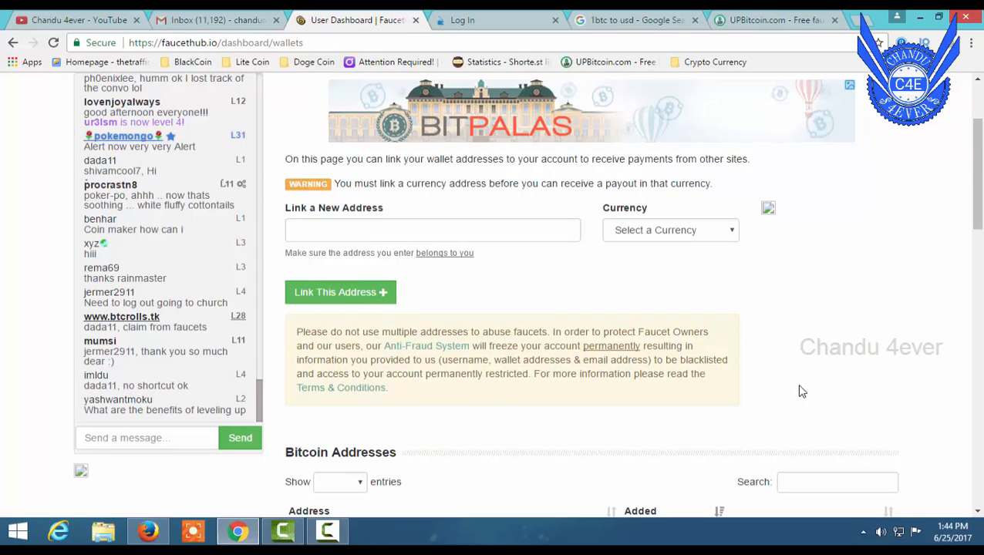
{"action": "scroll", "coordinate": [792, 340], "scroll_direction": "down", "scroll_amount": 3}
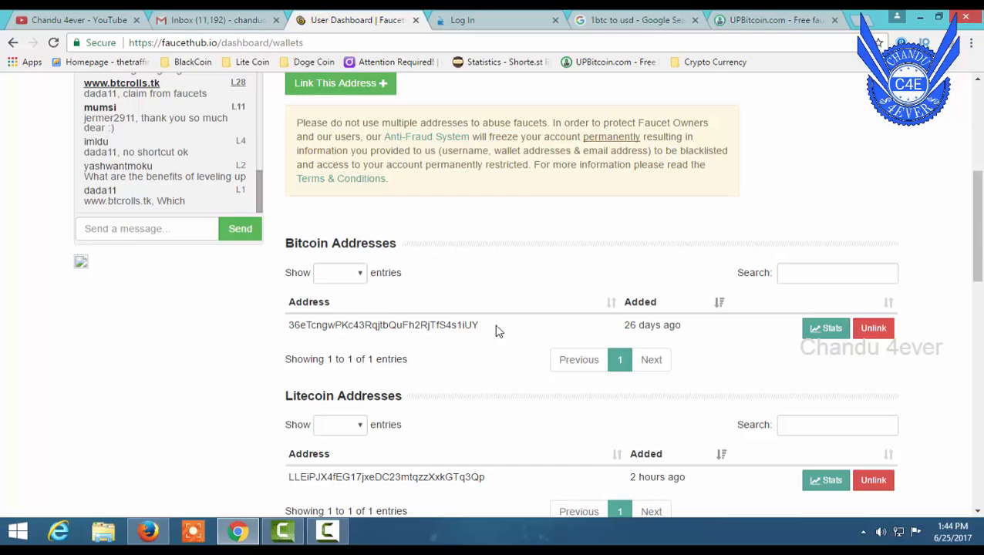
{"action": "scroll", "coordinate": [509, 345], "scroll_direction": "up", "scroll_amount": 5}
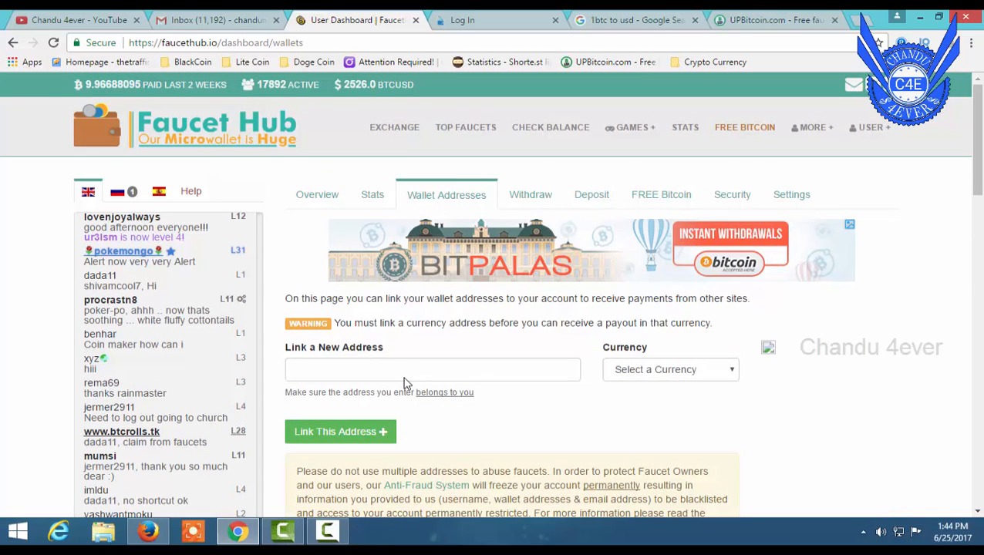
- Select Bitcoin as the currency for linking a new wallet address
{"action": "left_click", "coordinate": [403, 370]}
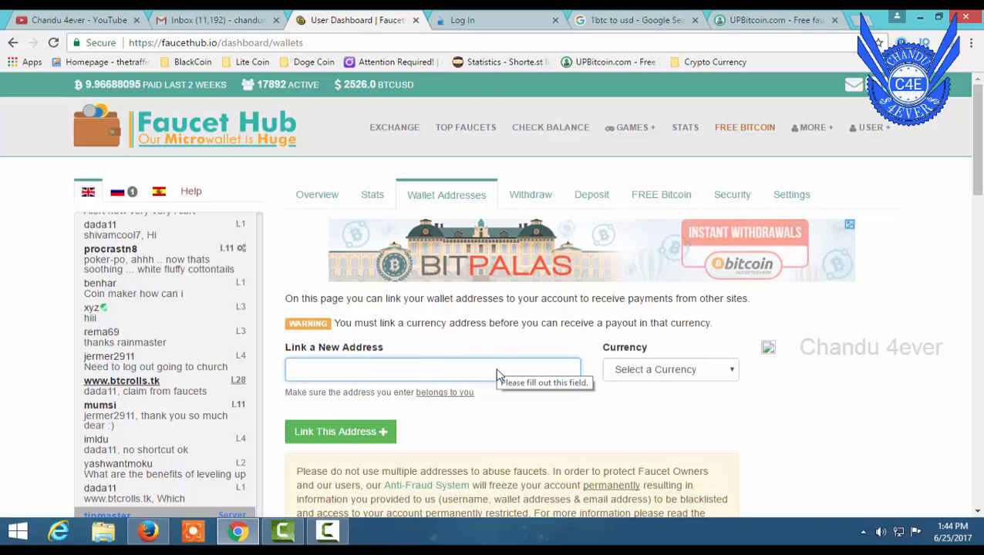
{"action": "left_click", "coordinate": [687, 369]}
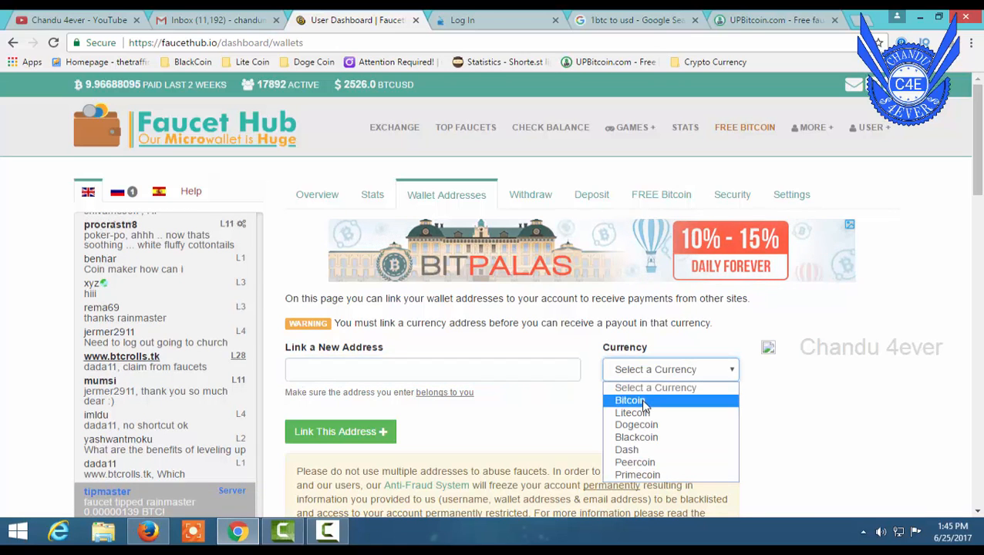
{"action": "left_click", "coordinate": [645, 401]}
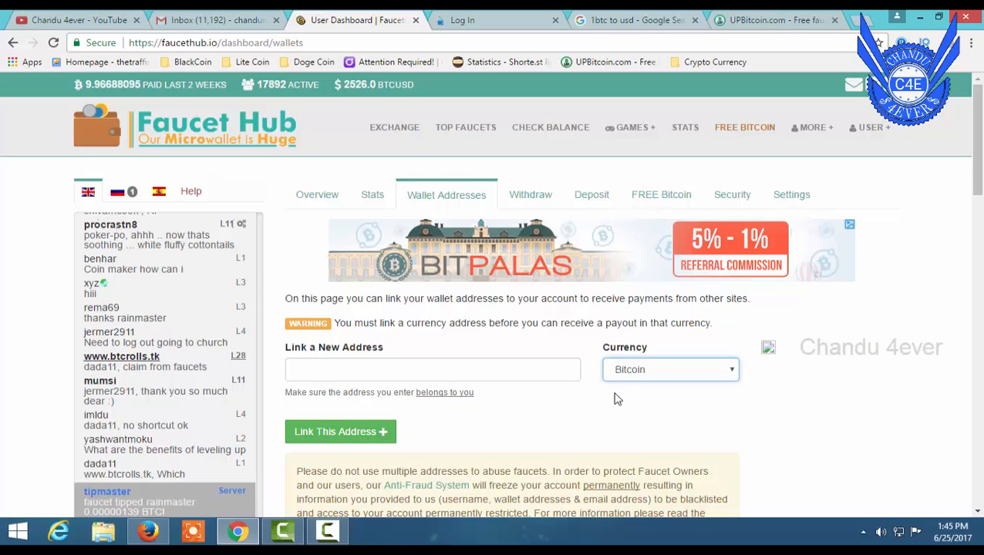
- Copy the linked wallet address listed under Bitcoin Addresses on FaucetHub
{"action": "scroll", "coordinate": [609, 399], "scroll_direction": "down", "scroll_amount": 3}
{"action": "scroll", "coordinate": [482, 389], "scroll_direction": "down", "scroll_amount": 2}
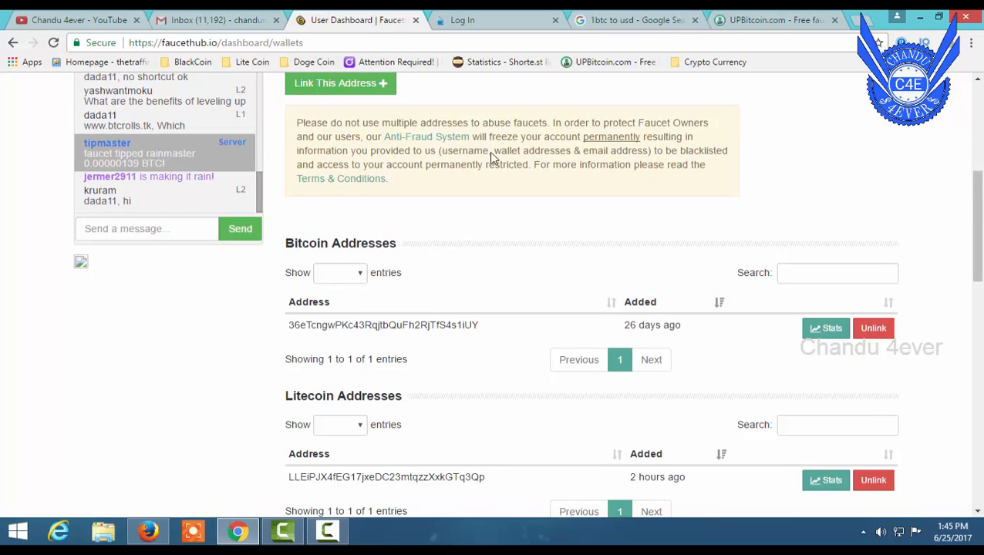
{"action": "left_click", "coordinate": [774, 20]}
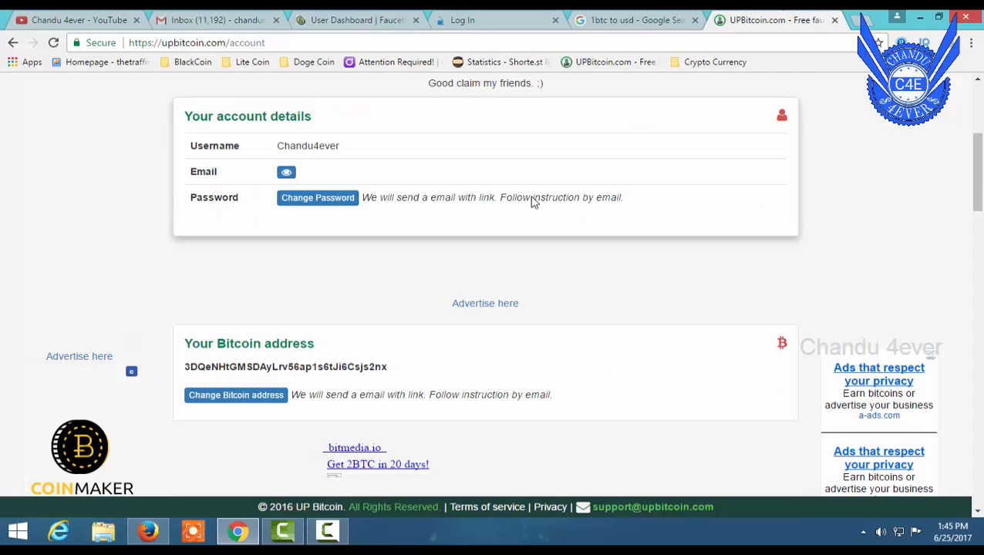
{"action": "left_click", "coordinate": [347, 20]}
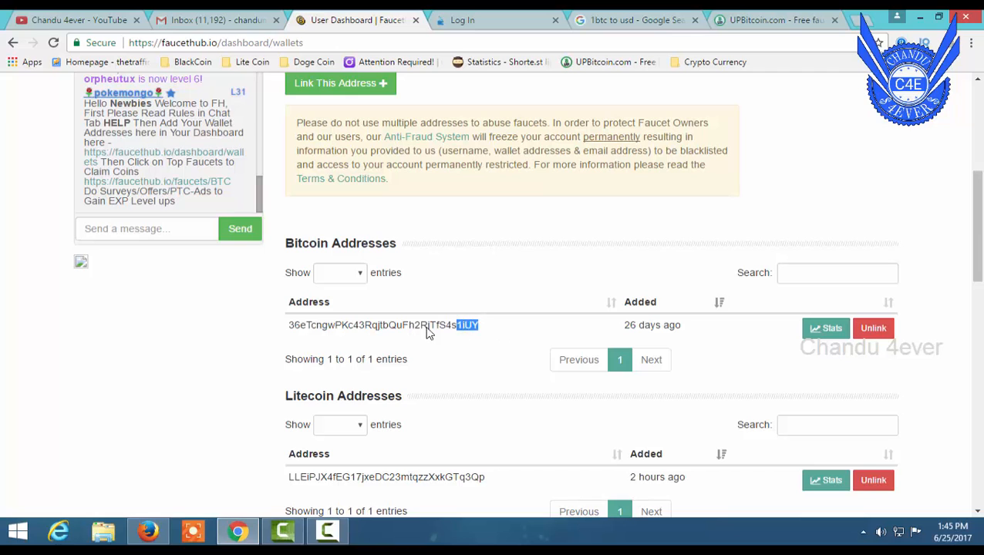
{"action": "left_click_drag", "start_coordinate": [428, 331], "coordinate": [300, 330]}
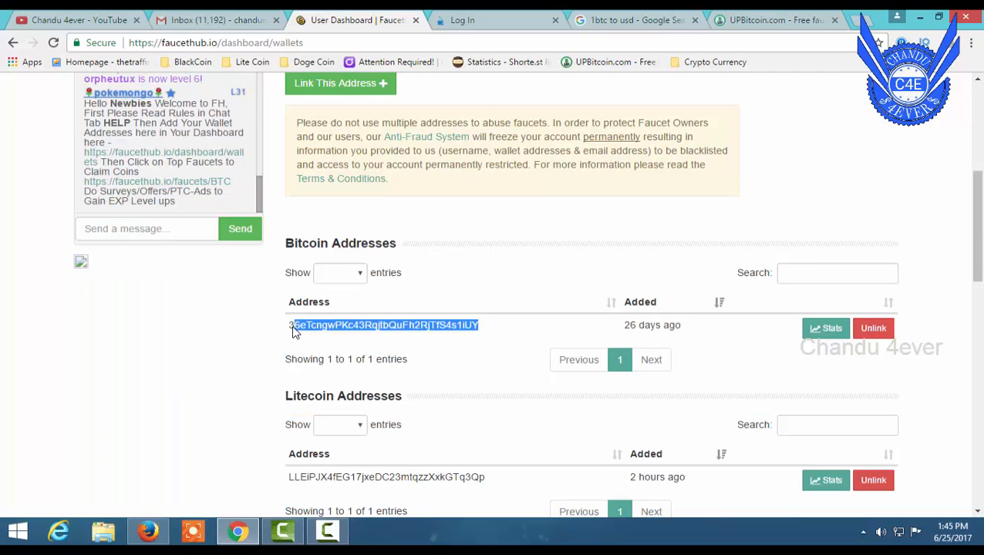
{"action": "right_click", "coordinate": [457, 328]}
{"action": "left_click", "coordinate": [496, 336]}
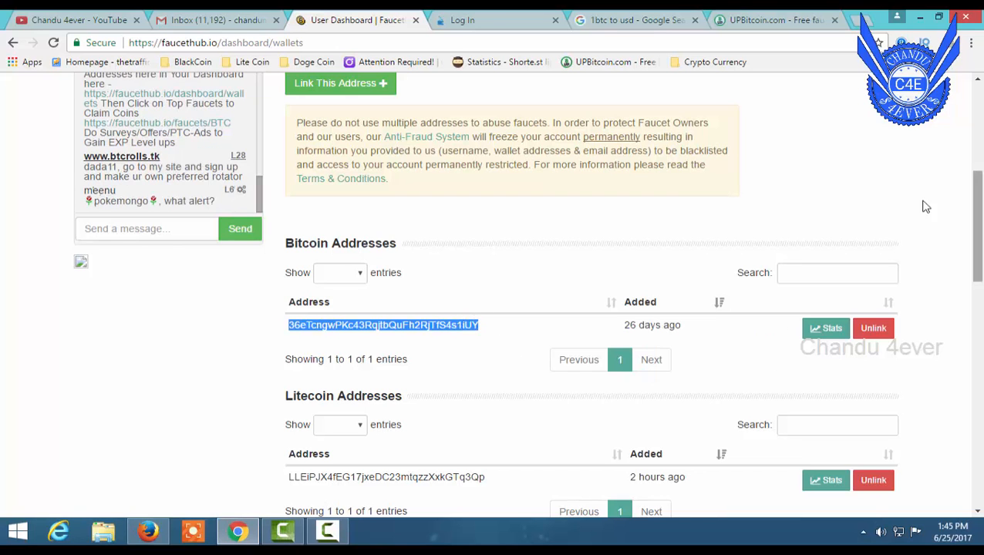
- Switch to the UPBitcoin account page and request a change of the Bitcoin address
{"action": "scroll", "coordinate": [887, 169], "scroll_direction": "up", "scroll_amount": 5}
{"action": "left_click", "coordinate": [751, 19]}
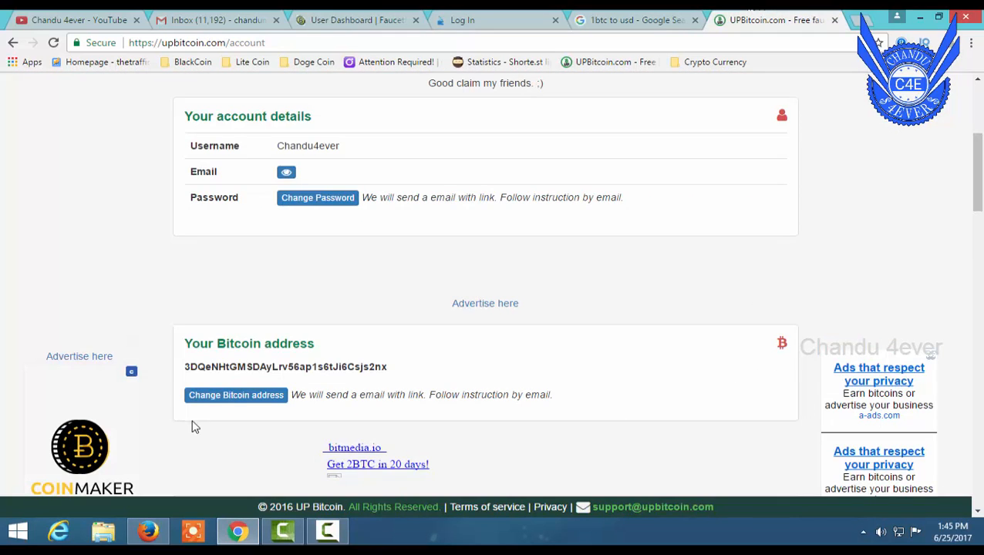
{"action": "left_click", "coordinate": [244, 397]}
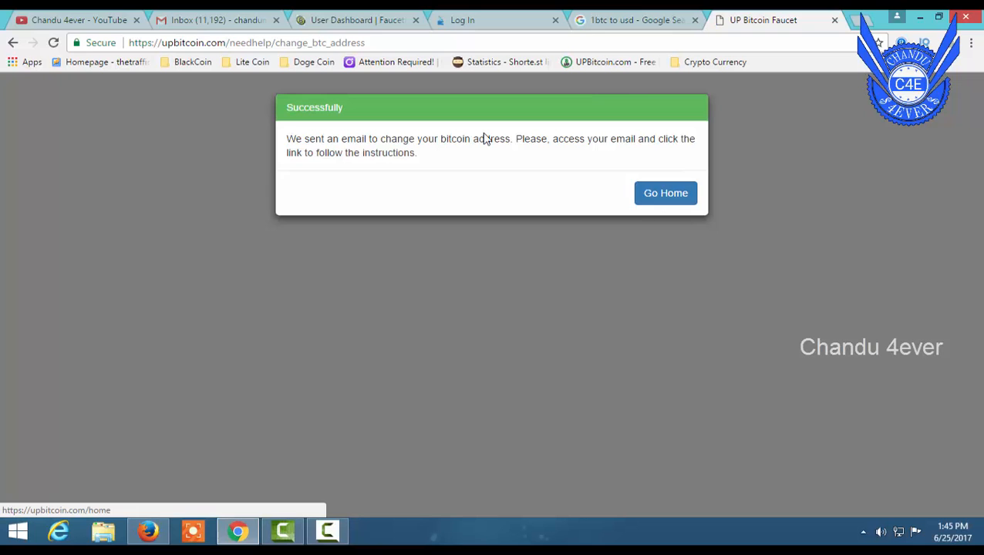
- Switch to Gmail, refresh the inbox, and follow the Change BTC Address link in the new UP Bitcoin Faucet email
{"action": "left_click", "coordinate": [224, 20]}
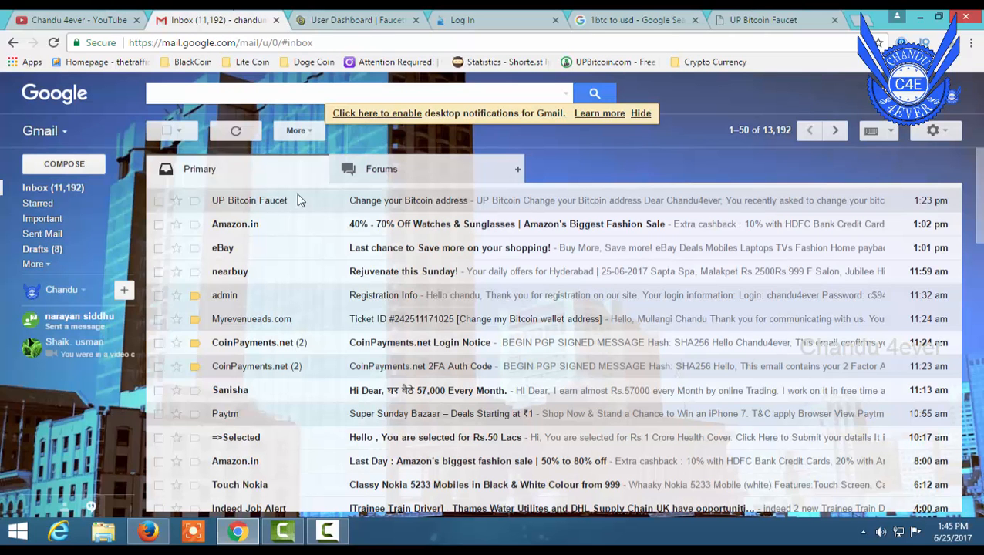
{"action": "left_click", "coordinate": [244, 133]}
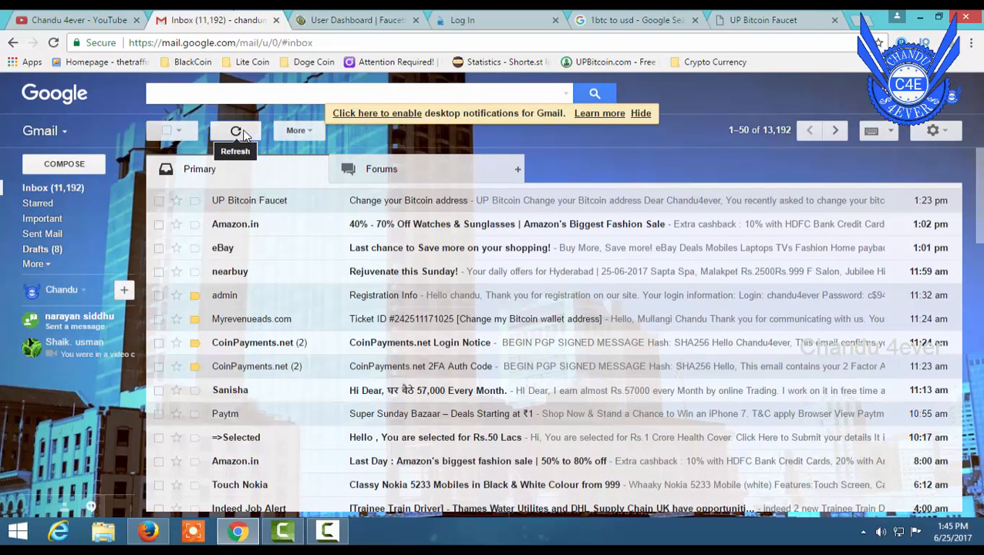
{"action": "left_click", "coordinate": [244, 133]}
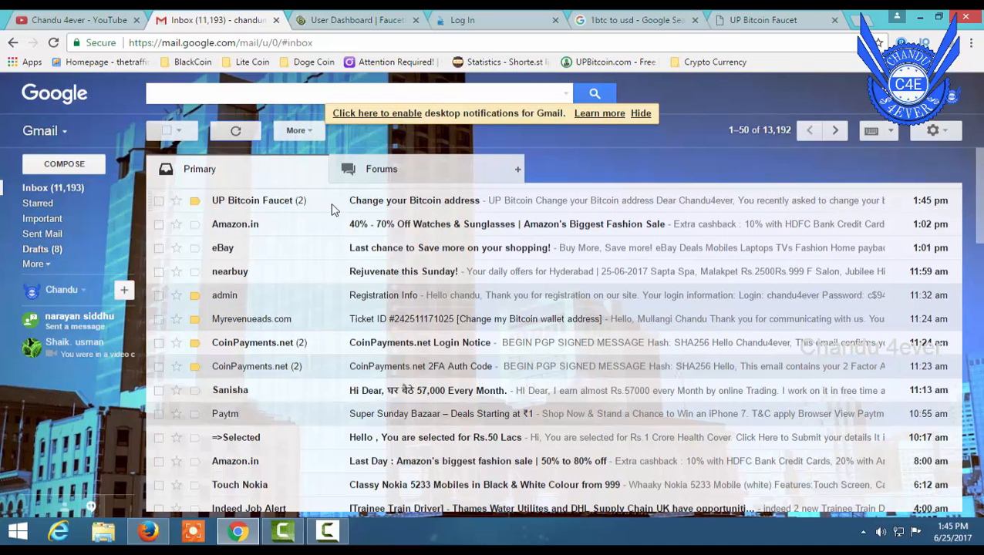
{"action": "left_click", "coordinate": [392, 202]}
{"action": "scroll", "coordinate": [620, 351], "scroll_direction": "down", "scroll_amount": 3}
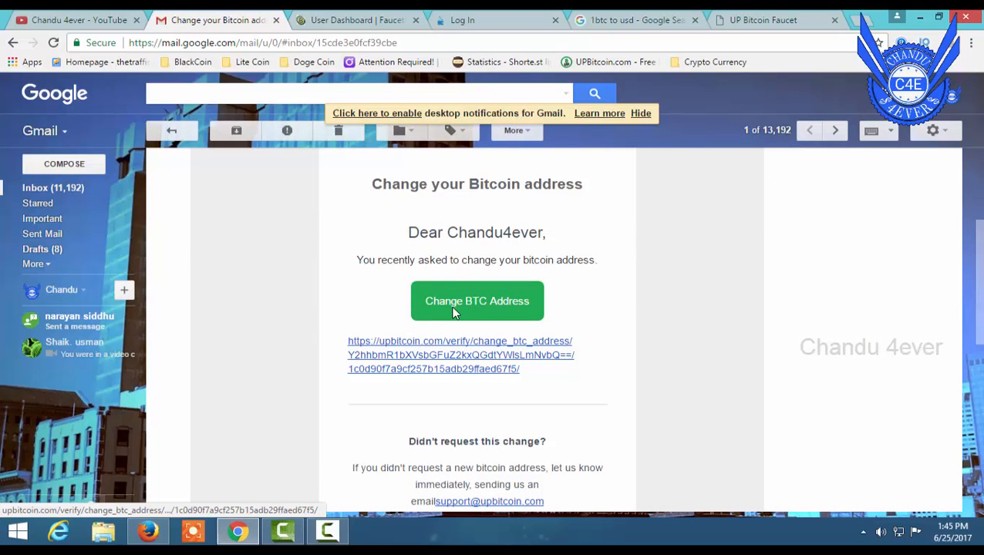
{"action": "left_click", "coordinate": [478, 300]}
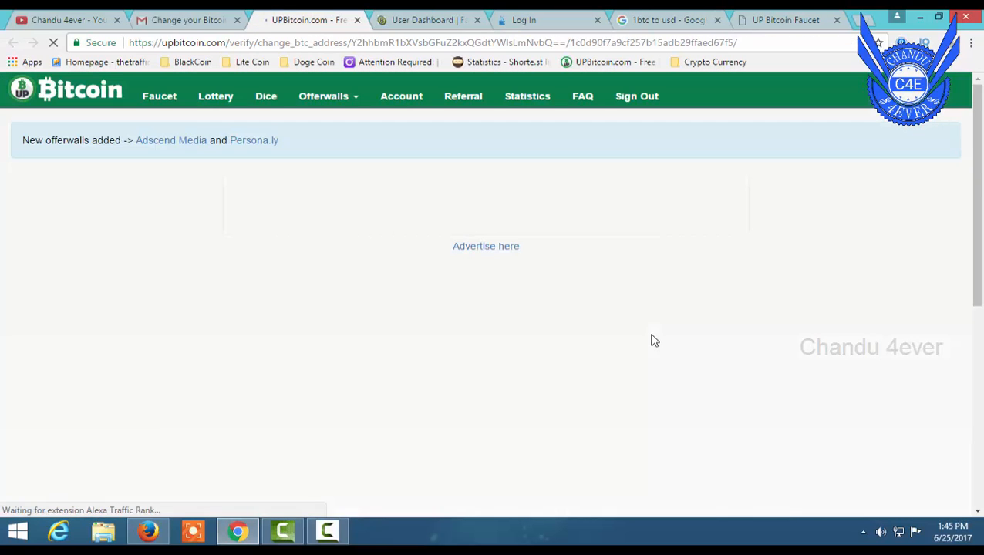
- Paste the copied FaucetHub wallet address as both the new Bitcoin address and its confirmation on UPBitcoin
{"action": "scroll", "coordinate": [617, 343], "scroll_direction": "down", "scroll_amount": 2}
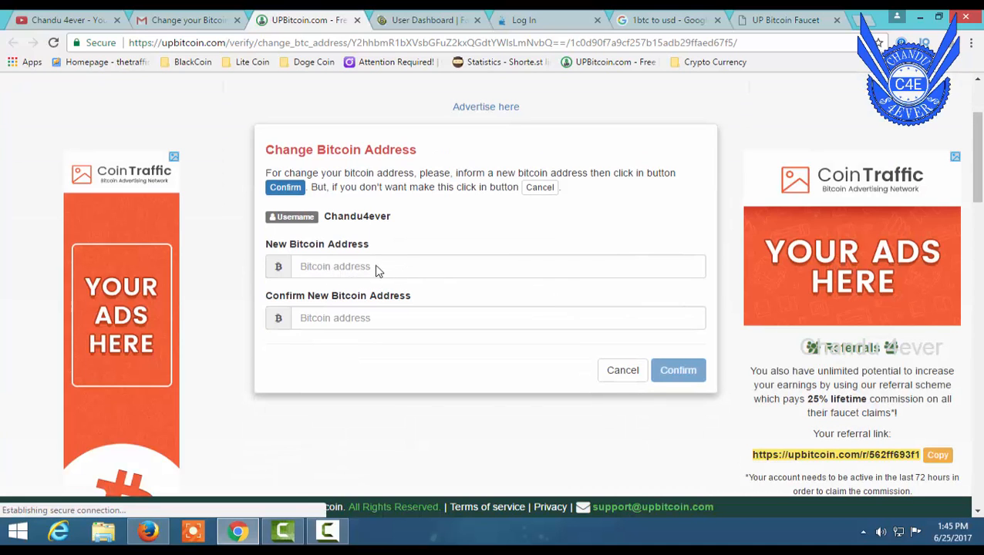
{"action": "left_click", "coordinate": [378, 268]}
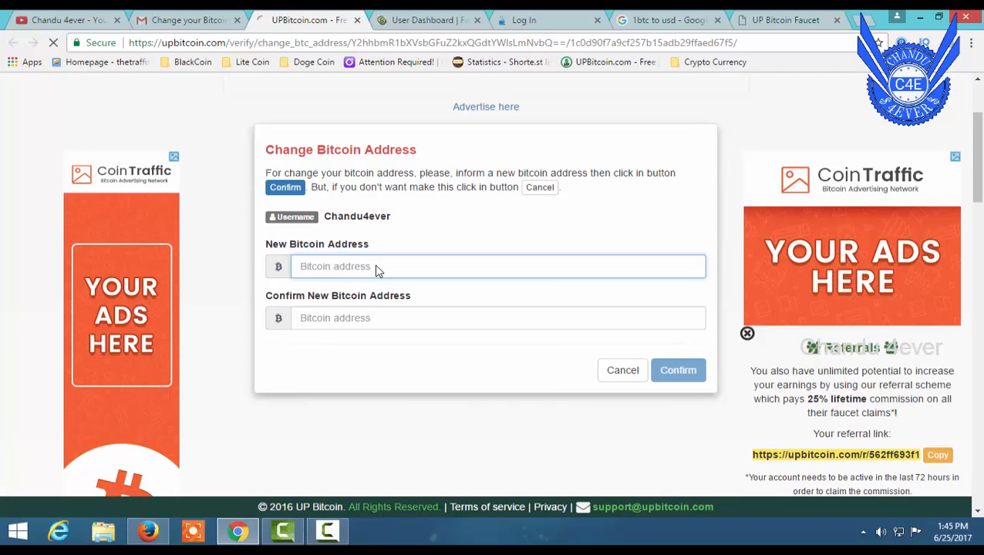
{"action": "right_click", "coordinate": [377, 269]}
{"action": "left_click", "coordinate": [413, 351]}
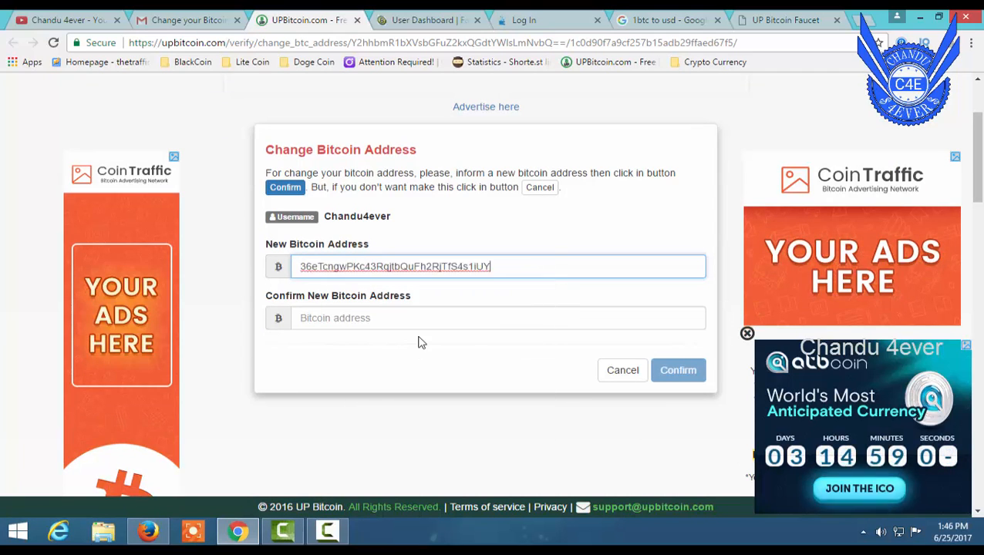
{"action": "right_click", "coordinate": [368, 321]}
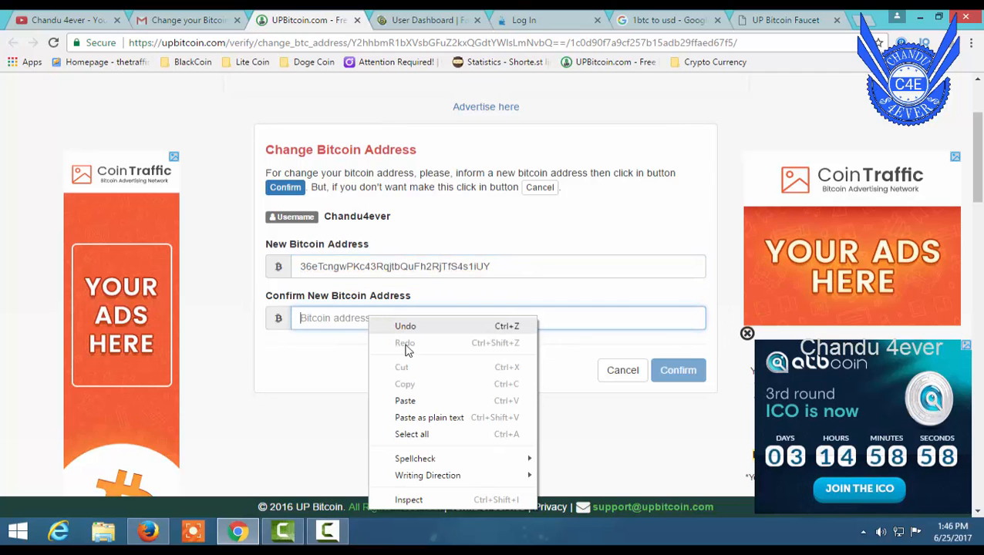
{"action": "left_click", "coordinate": [409, 402]}
{"action": "key", "text": "ctrl+v"}
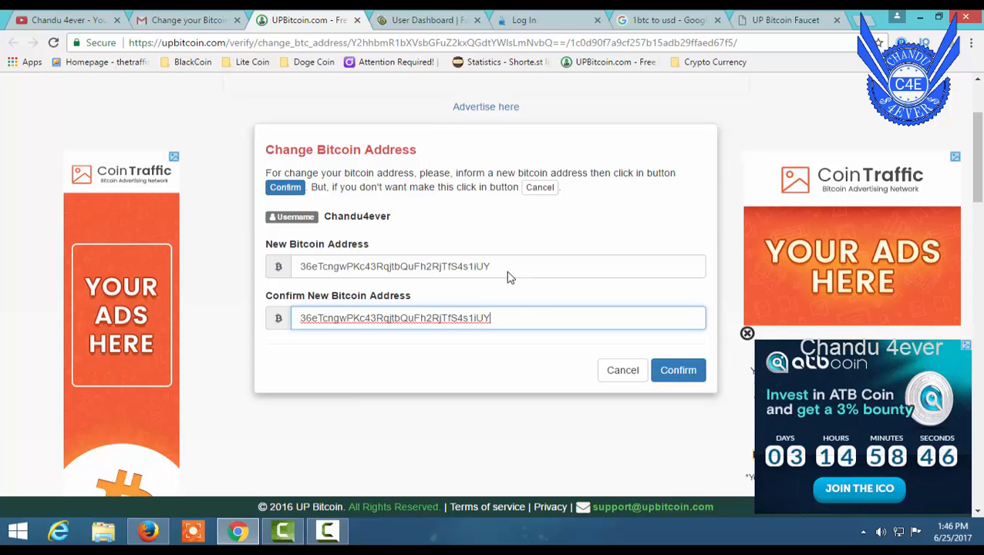
- Check the entered address against the Bitcoin address linked on FaucetHub, and confirm the address change on UPBitcoin
{"action": "left_click", "coordinate": [440, 19]}
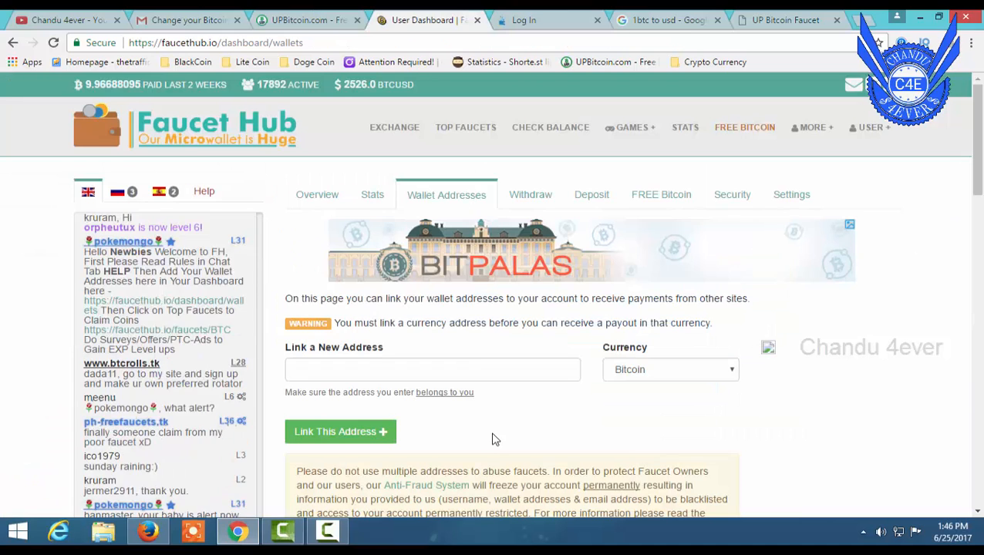
{"action": "scroll", "coordinate": [497, 438], "scroll_direction": "down", "scroll_amount": 3}
{"action": "scroll", "coordinate": [498, 438], "scroll_direction": "down", "scroll_amount": 2}
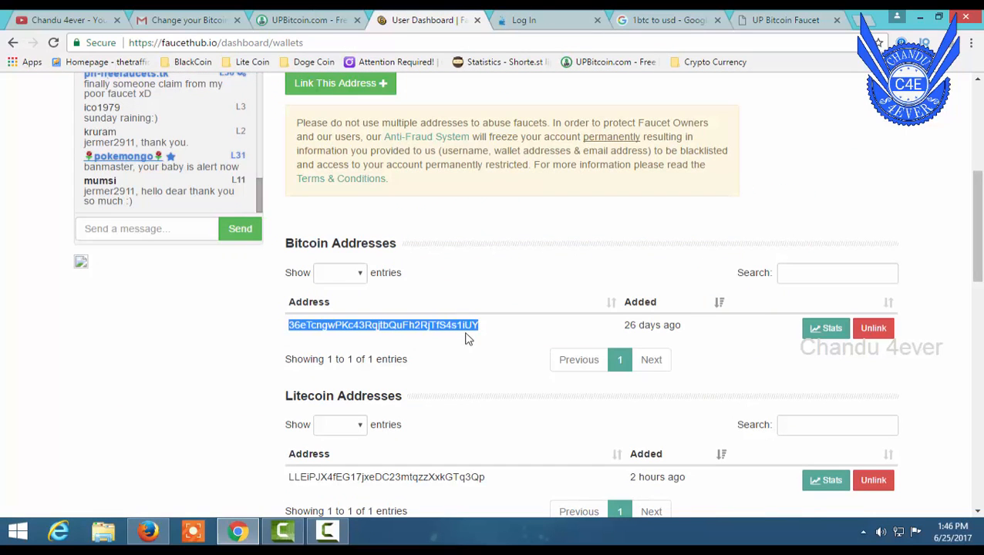
{"action": "left_click", "coordinate": [312, 19]}
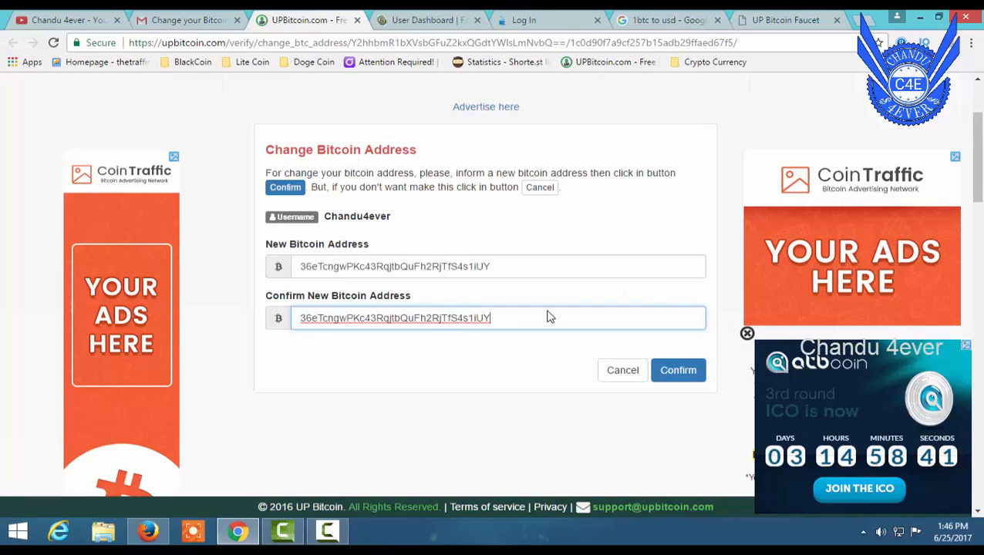
{"action": "left_click", "coordinate": [679, 377]}
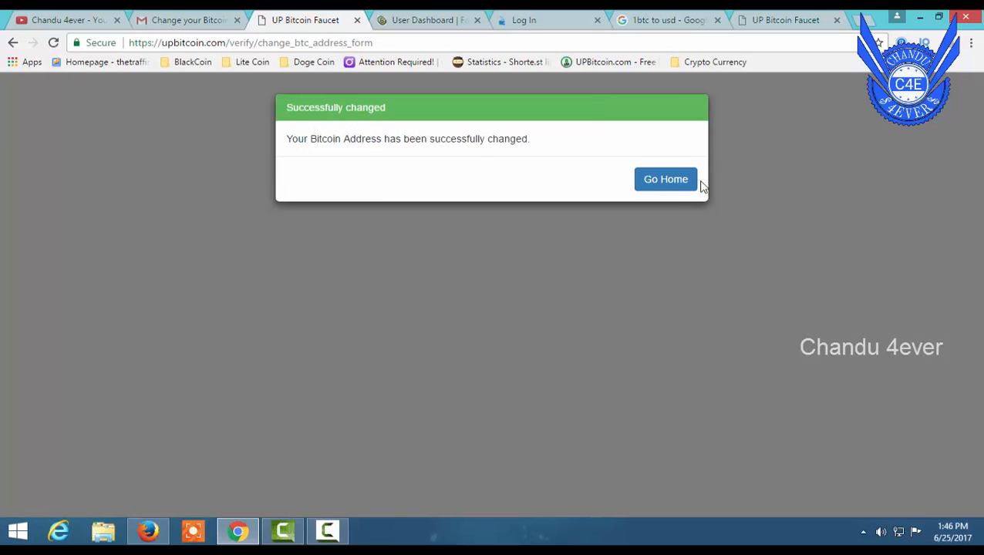
{"action": "left_click", "coordinate": [664, 187]}
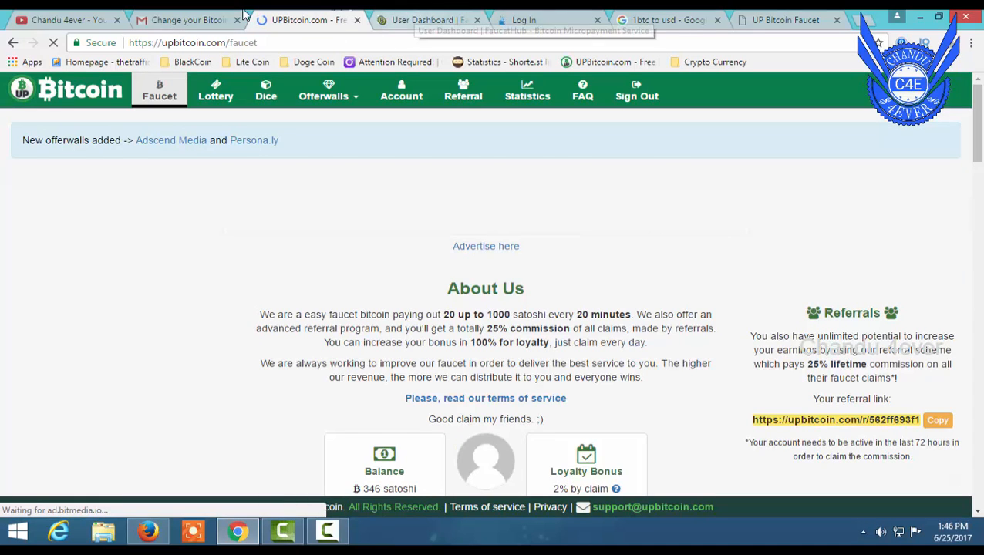
- Return to FaucetHub, open the FREE Bitcoin page, and review its offerwalls, FHBUX rate and referral link
{"action": "left_click", "coordinate": [390, 18]}
{"action": "left_click", "coordinate": [549, 288]}
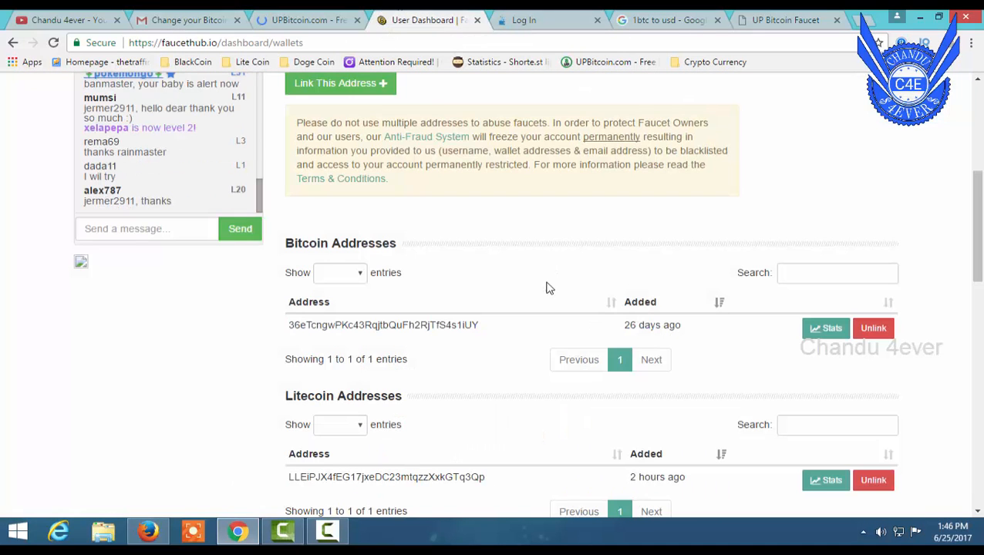
{"action": "scroll", "coordinate": [543, 391], "scroll_direction": "up", "scroll_amount": 5}
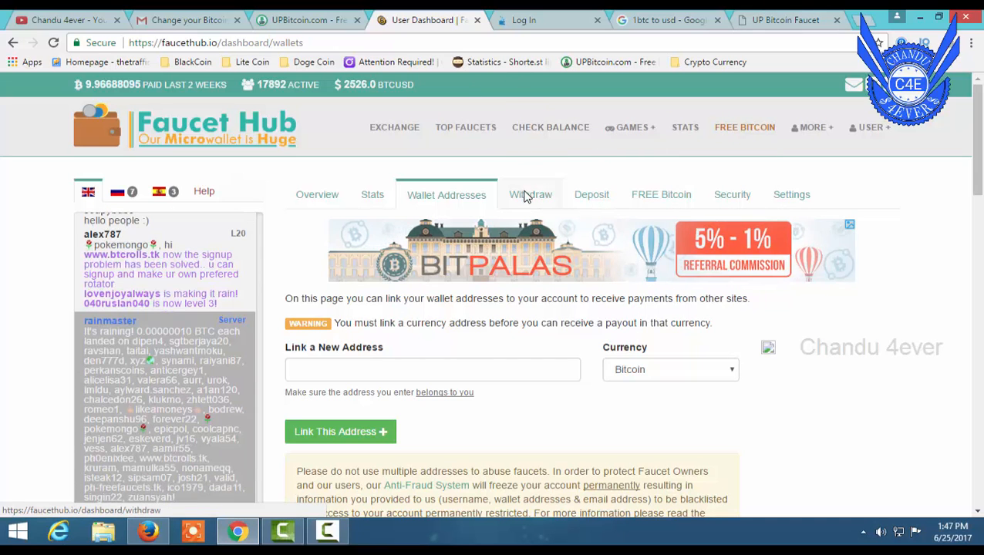
{"action": "left_click", "coordinate": [655, 197]}
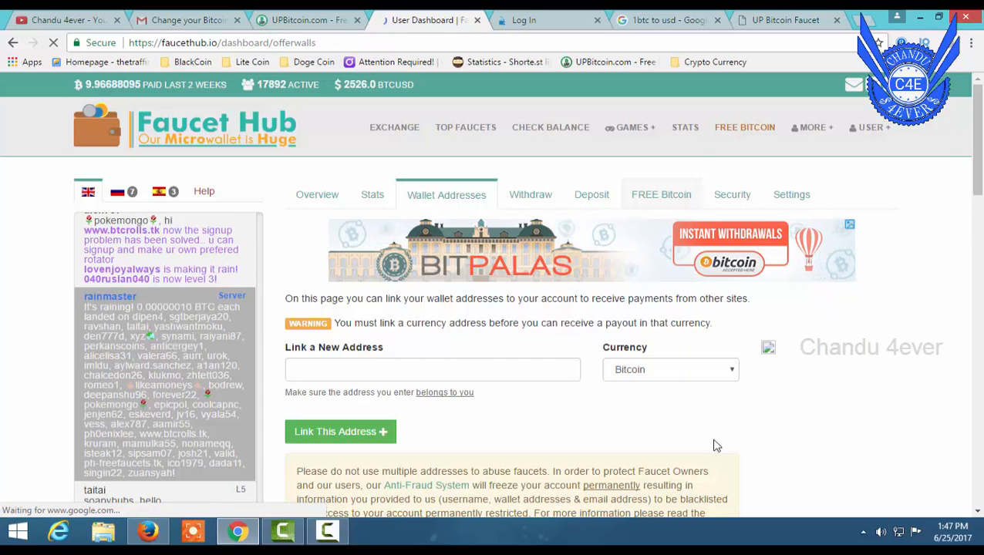
{"action": "scroll", "coordinate": [688, 449], "scroll_direction": "down", "scroll_amount": 4}
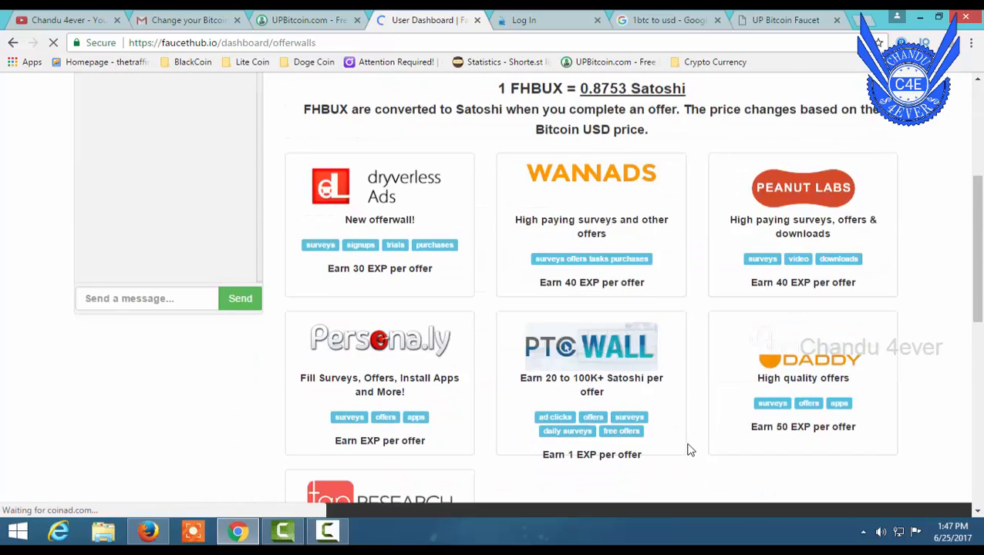
{"action": "scroll", "coordinate": [687, 450], "scroll_direction": "down", "scroll_amount": 2}
{"action": "scroll", "coordinate": [648, 412], "scroll_direction": "up", "scroll_amount": 2}
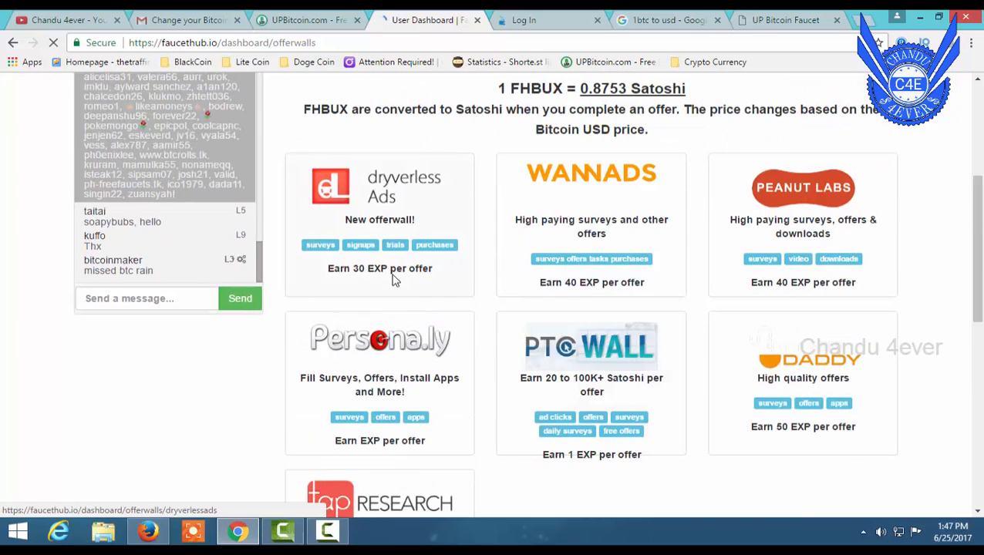
{"action": "scroll", "coordinate": [623, 369], "scroll_direction": "down", "scroll_amount": 5}
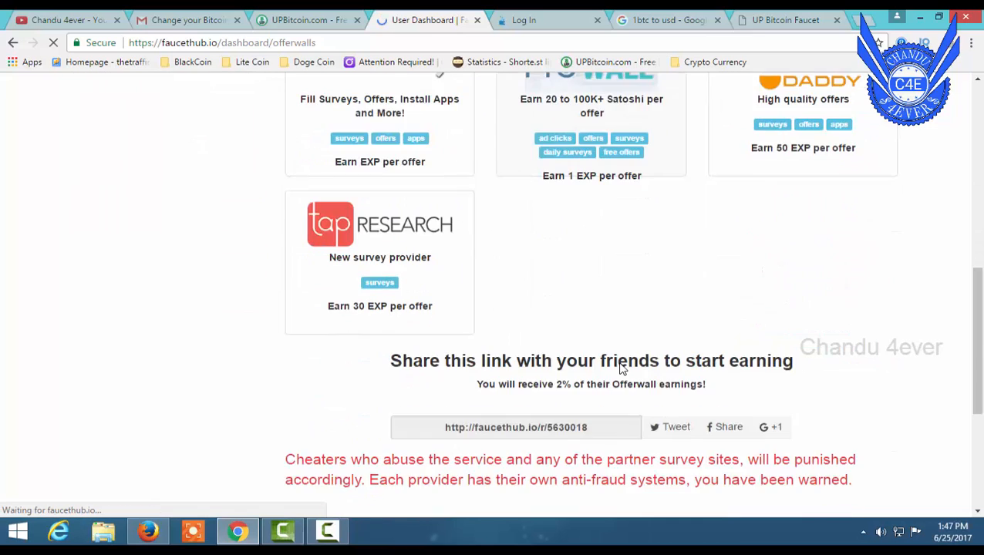
{"action": "scroll", "coordinate": [623, 369], "scroll_direction": "up", "scroll_amount": 3}
{"action": "scroll", "coordinate": [623, 370], "scroll_direction": "up", "scroll_amount": 8}
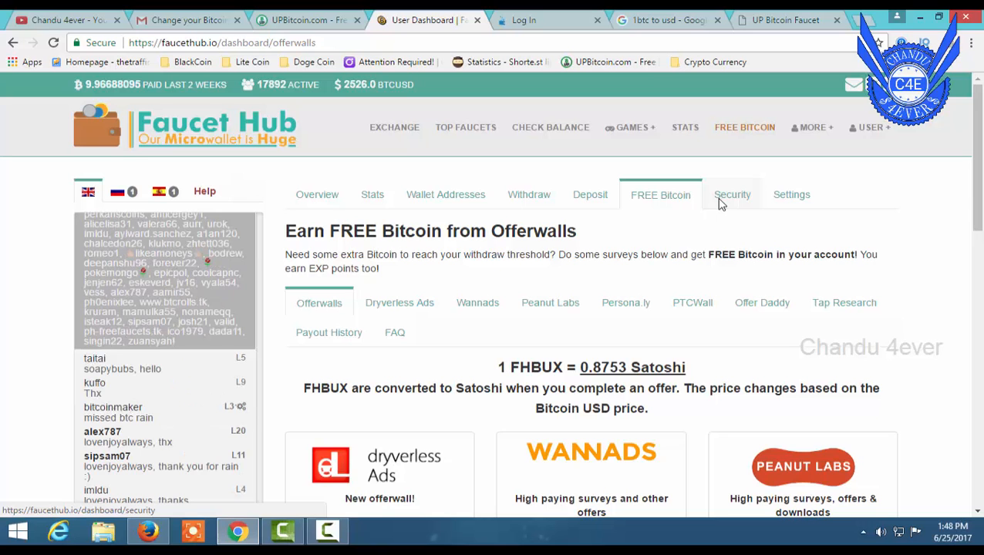
- Open FaucetHub's Security page and review the two-factor authentication and login notification options
{"action": "left_click", "coordinate": [730, 202]}
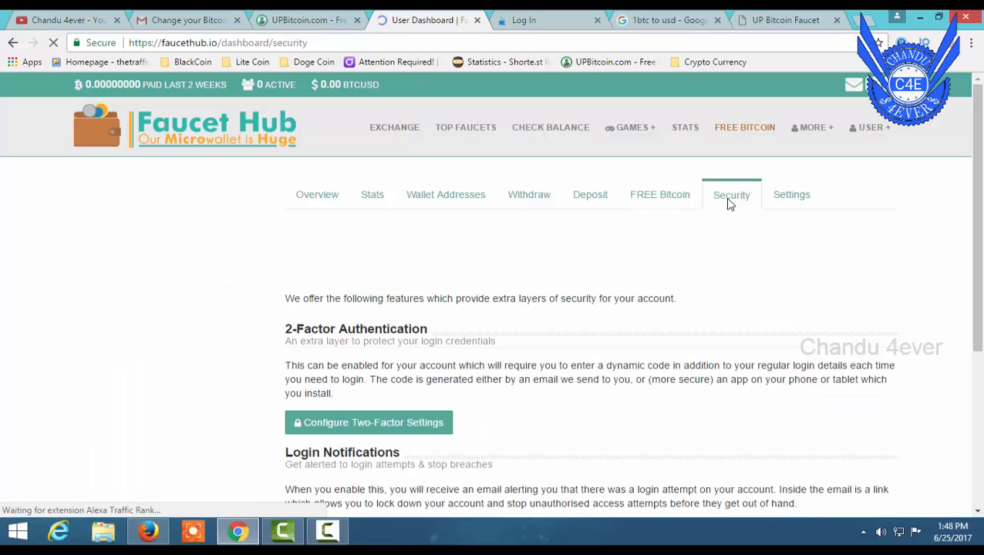
{"action": "scroll", "coordinate": [478, 339], "scroll_direction": "down", "scroll_amount": 1}
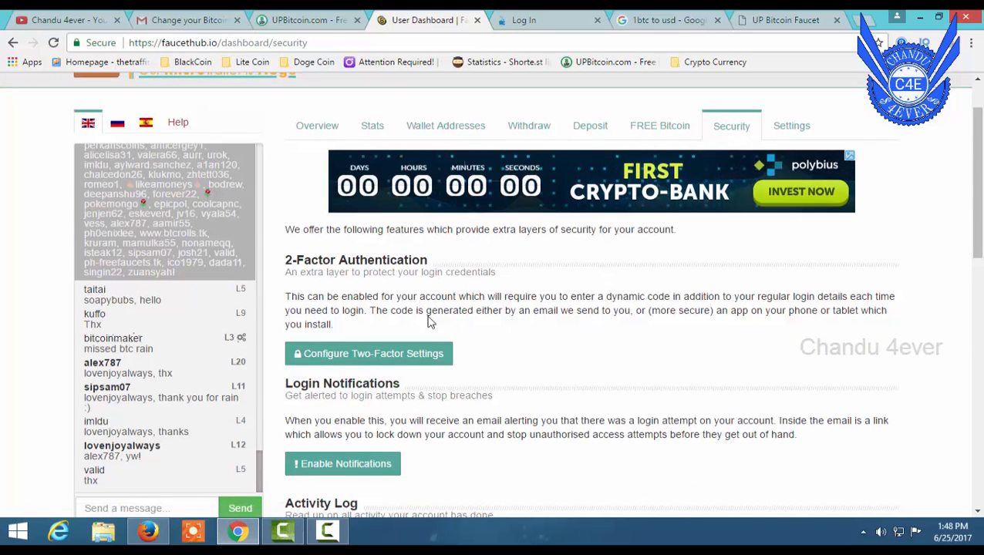
{"action": "scroll", "coordinate": [472, 344], "scroll_direction": "up", "scroll_amount": 1}
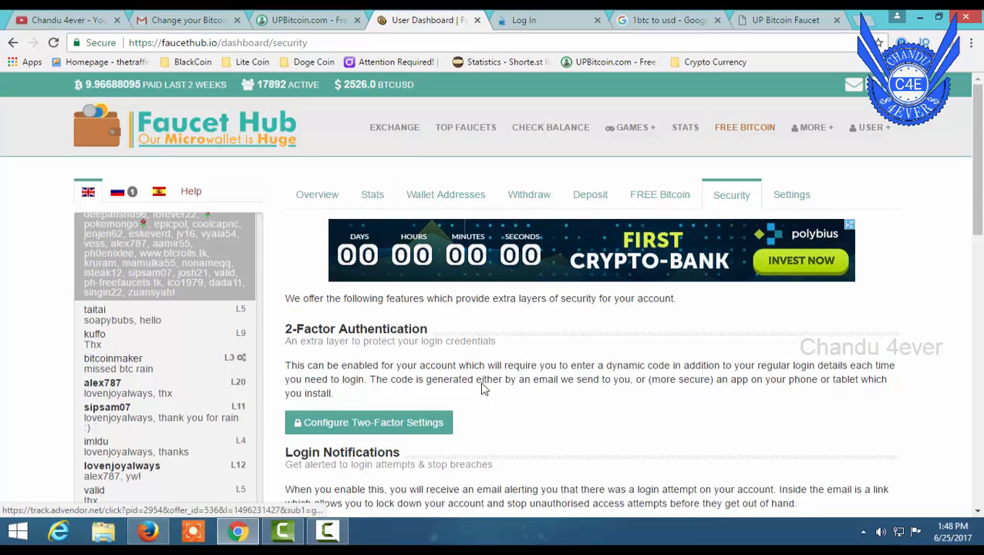
- Open FaucetHub's dashboard Overview and review the account level, experience progress and wallet balances for each coin
{"action": "left_click", "coordinate": [319, 194]}
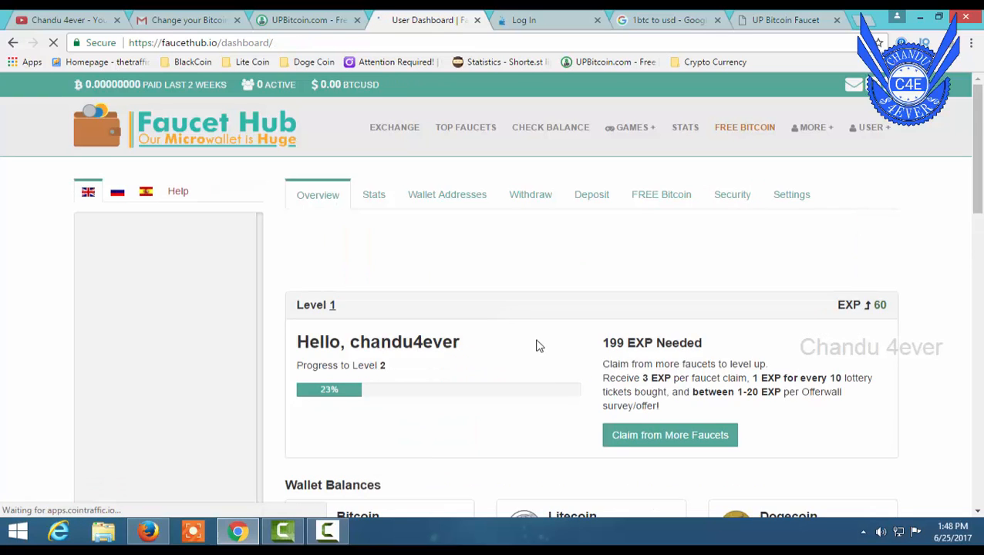
{"action": "scroll", "coordinate": [540, 351], "scroll_direction": "down", "scroll_amount": 2}
{"action": "scroll", "coordinate": [544, 355], "scroll_direction": "down", "scroll_amount": 2}
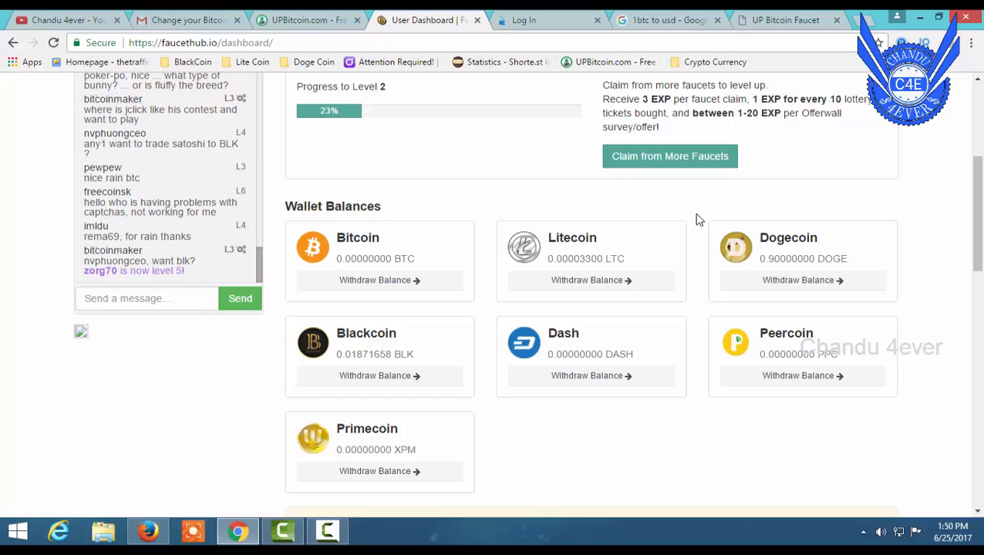
{"action": "scroll", "coordinate": [620, 294], "scroll_direction": "up", "scroll_amount": 4}
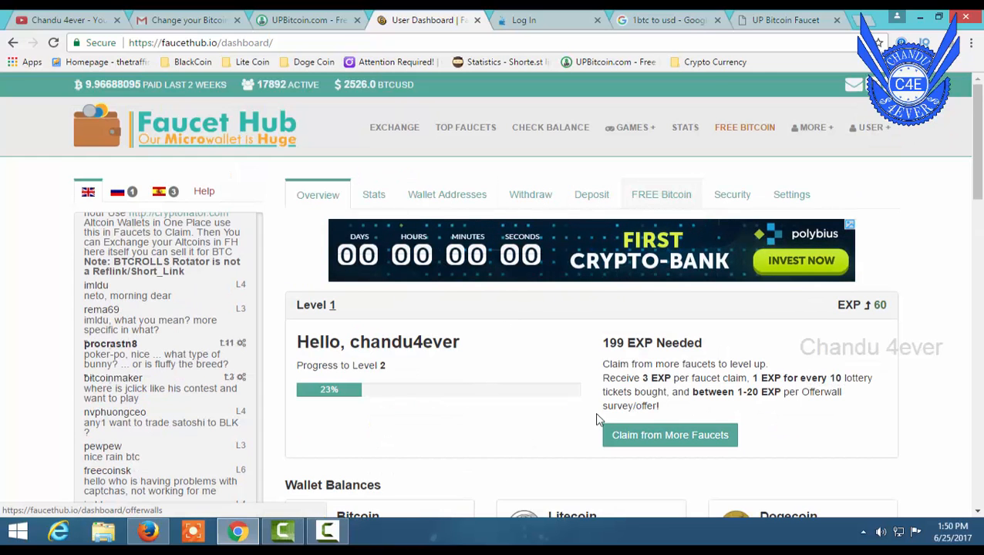
{"action": "scroll", "coordinate": [586, 416], "scroll_direction": "down", "scroll_amount": 2}
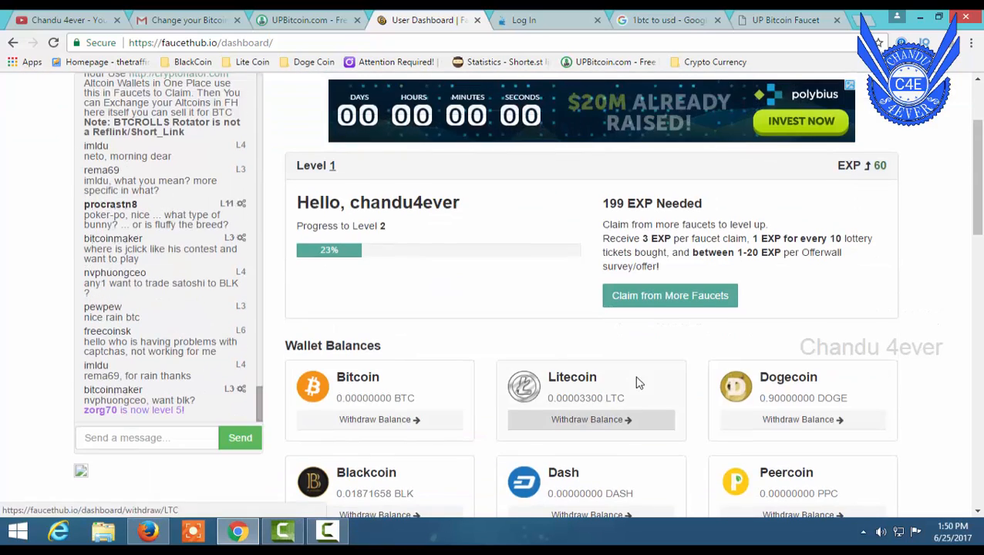
{"action": "scroll", "coordinate": [636, 384], "scroll_direction": "down", "scroll_amount": 1}
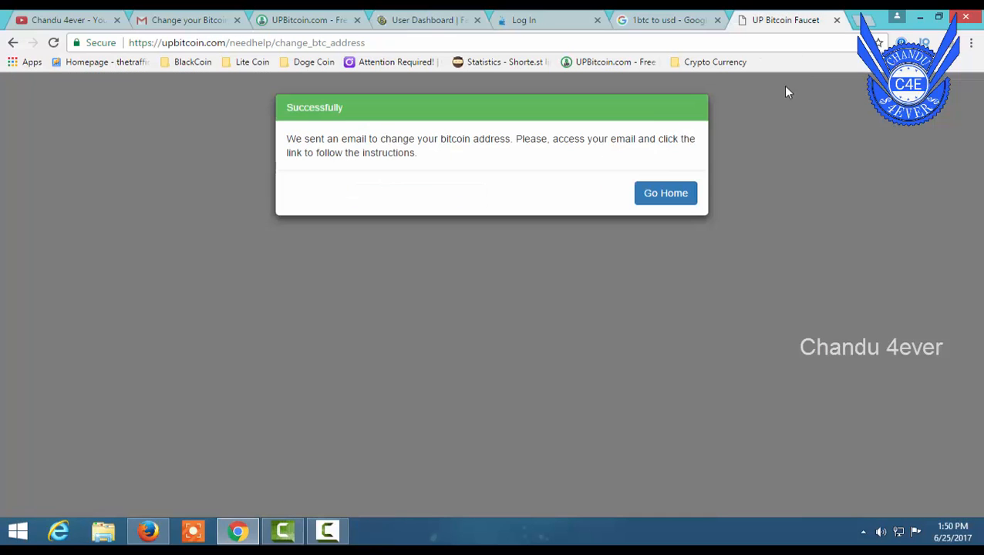
- Look at the open UPBitcoin pages, and return to FaucetHub to check the minimum amount on the Bitcoin withdrawal form
{"action": "left_click", "coordinate": [779, 20]}
{"action": "left_click", "coordinate": [277, 16]}
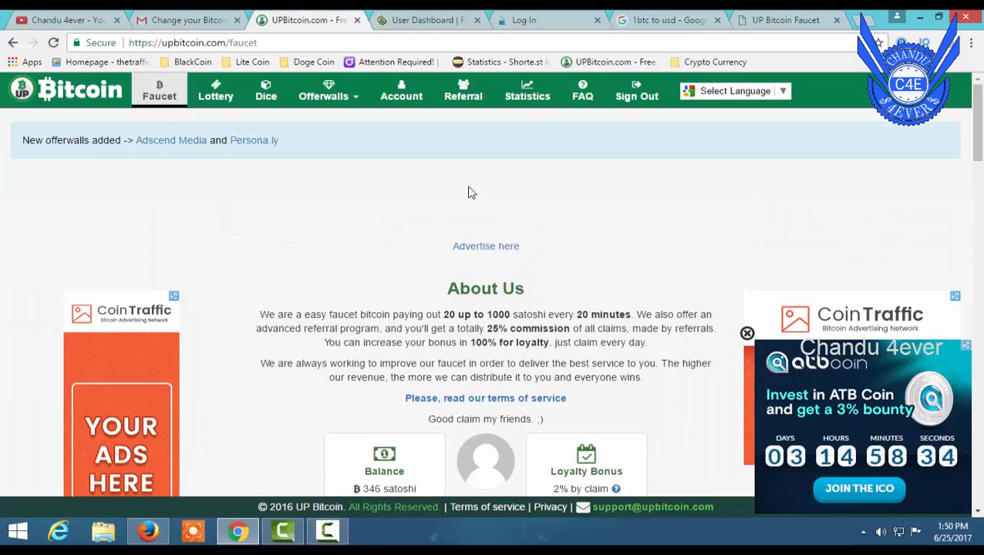
{"action": "left_click", "coordinate": [414, 17]}
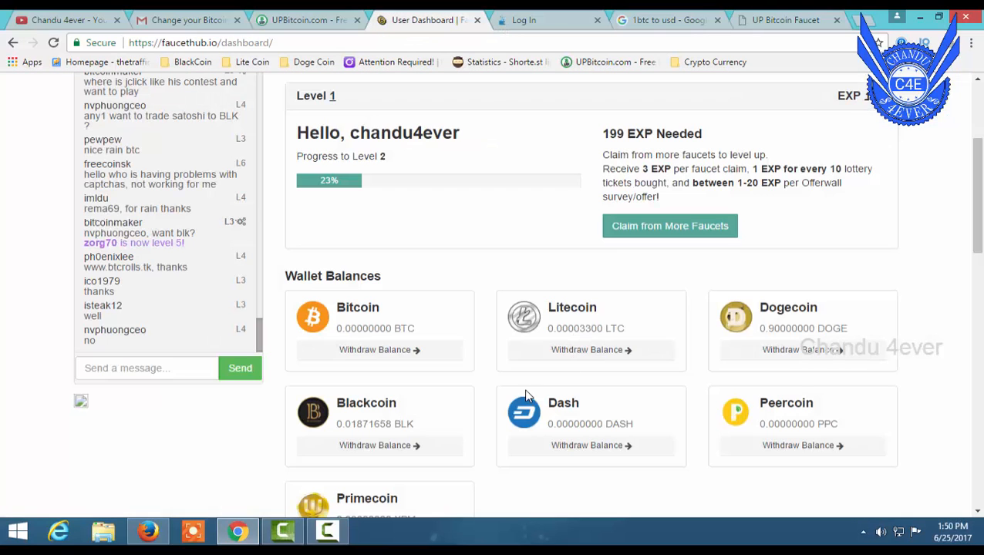
{"action": "left_click", "coordinate": [399, 353]}
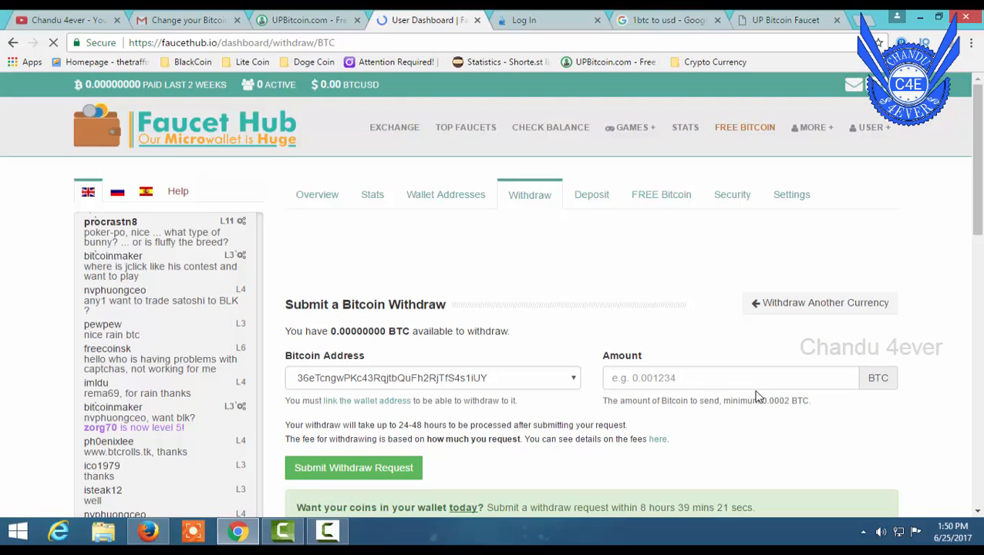
{"action": "mouse_move", "coordinate": [752, 387]}
{"action": "left_mouse_down"}
{"action": "mouse_move", "coordinate": [800, 421]}
{"action": "mouse_move", "coordinate": [817, 419]}
{"action": "left_mouse_up"}
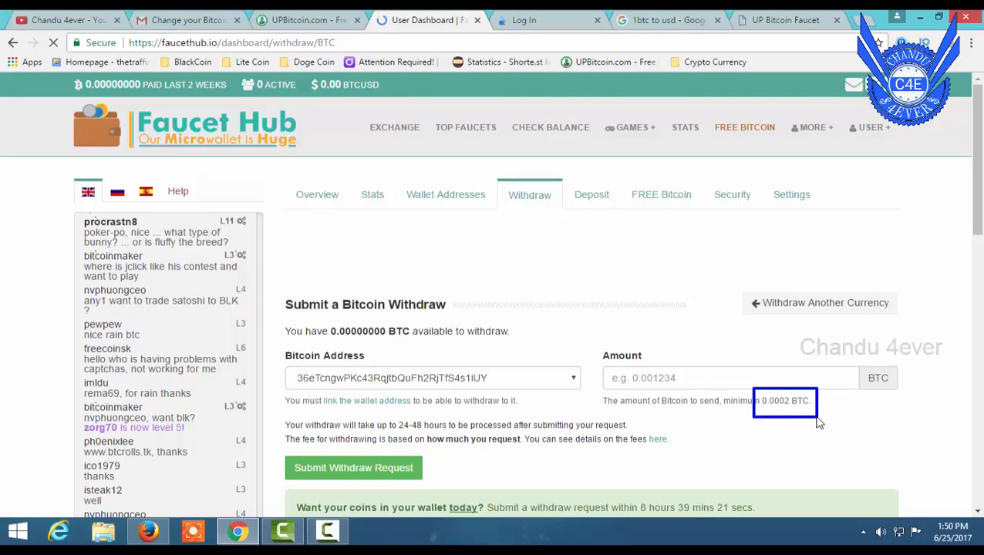